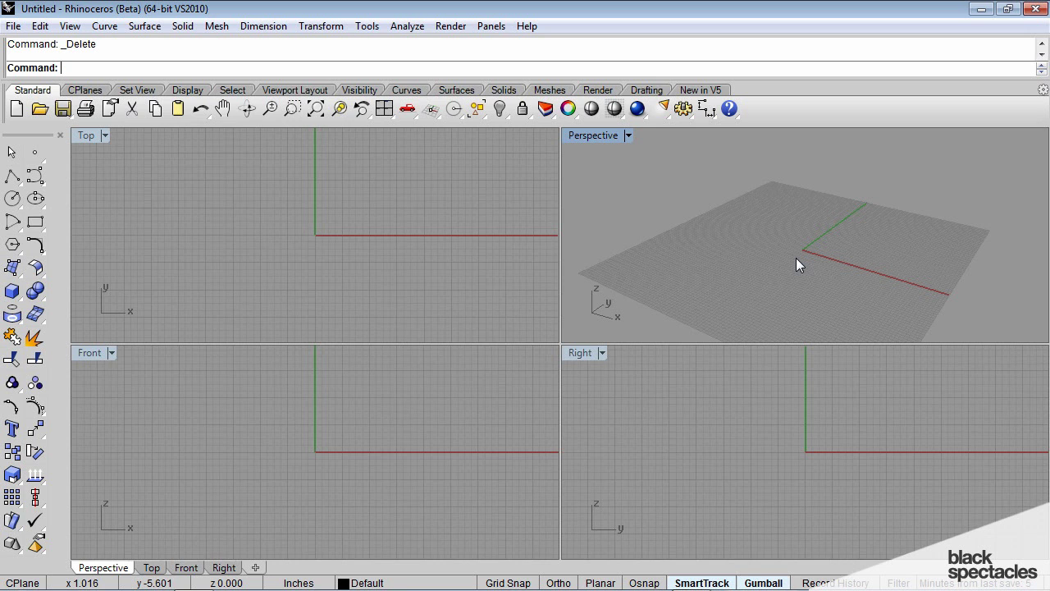
- Show the viewport properties alongside the model views and look through the neighbouring Layers and Help pages
key(F3)
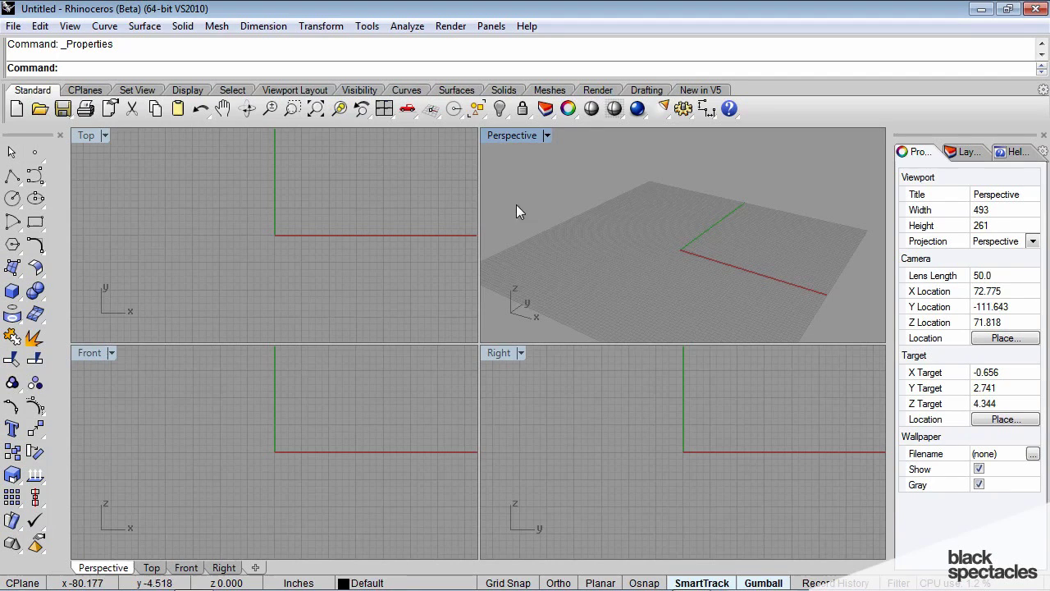
right_click(604, 208)
click(658, 168)
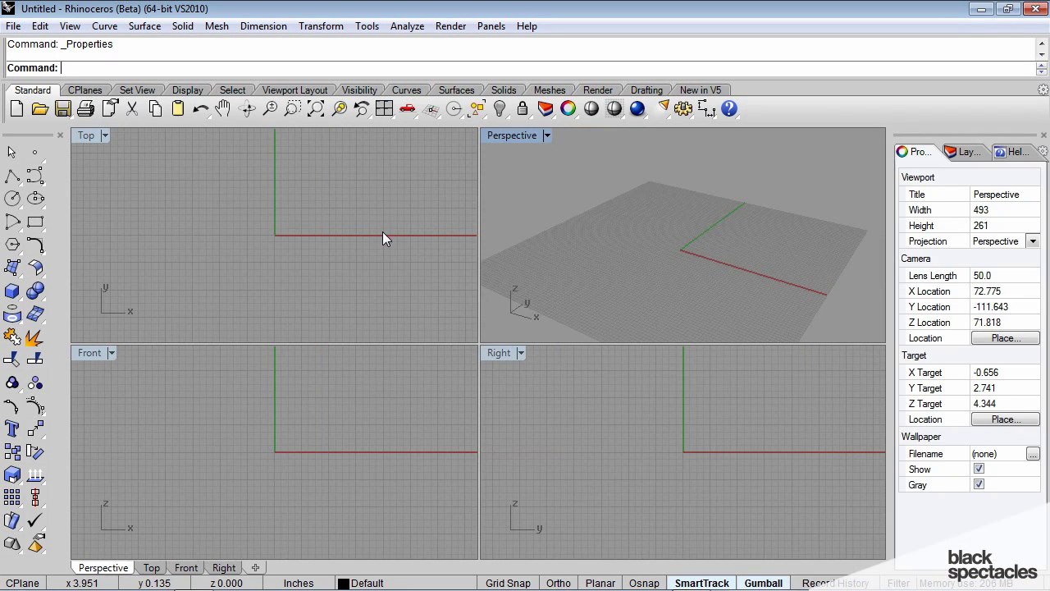
click(972, 152)
click(917, 152)
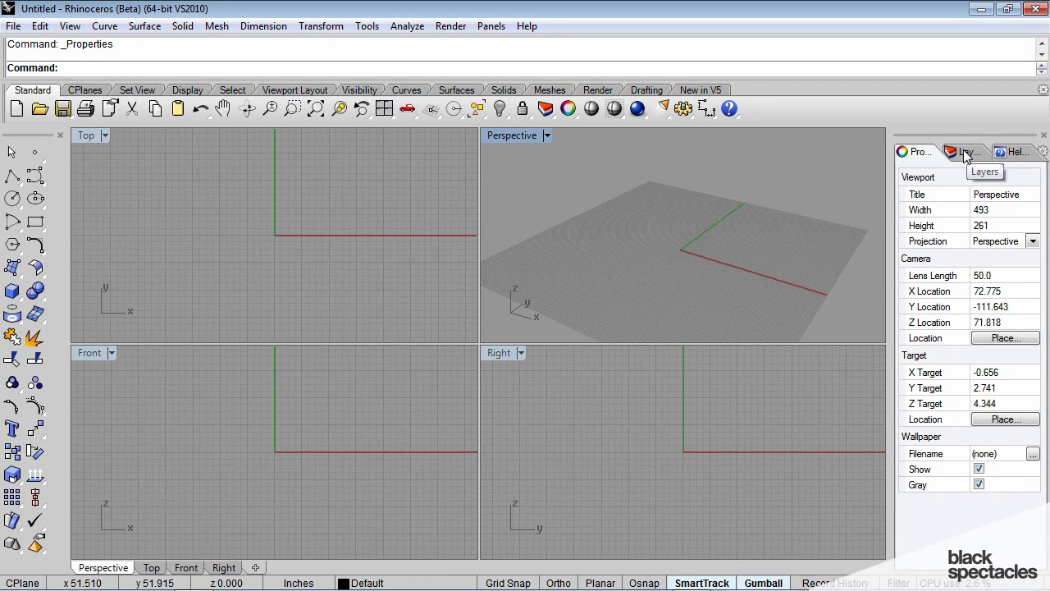
click(966, 153)
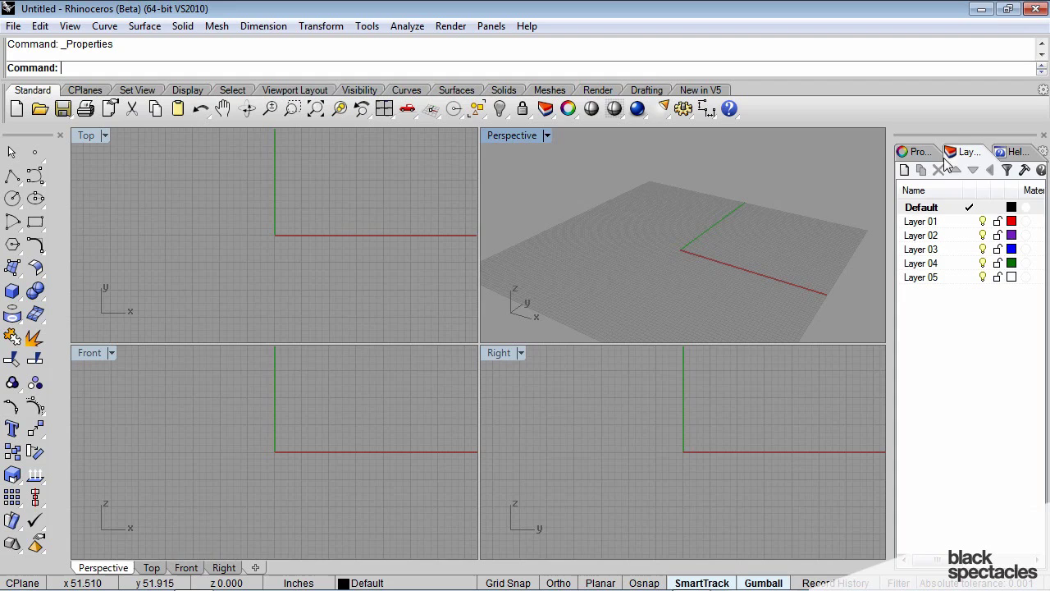
click(1015, 153)
click(967, 153)
click(917, 154)
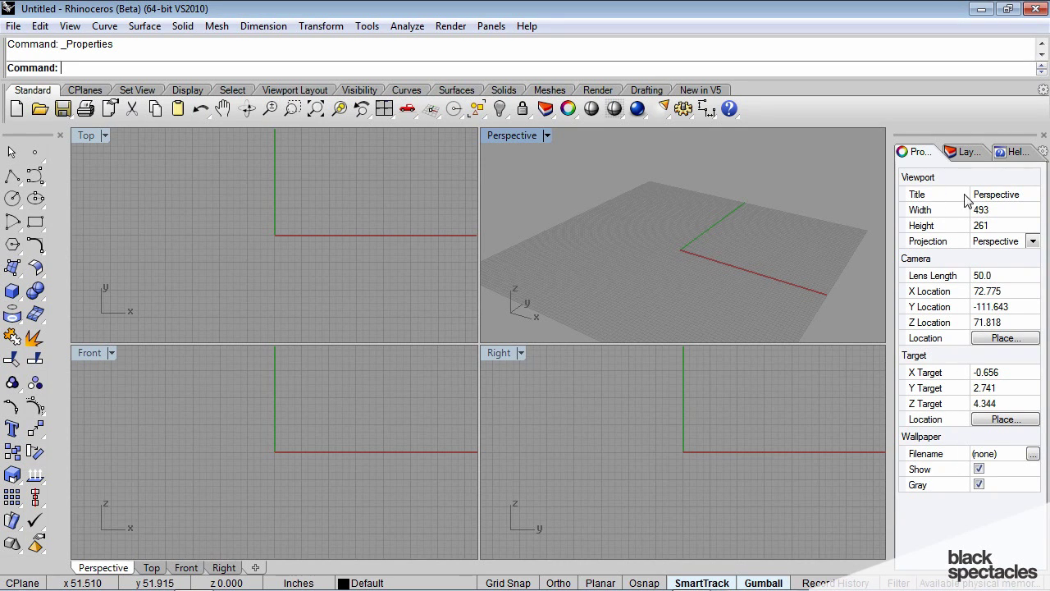
- Examine the document's layer list, looking over the default layer and the numbered layers
click(965, 154)
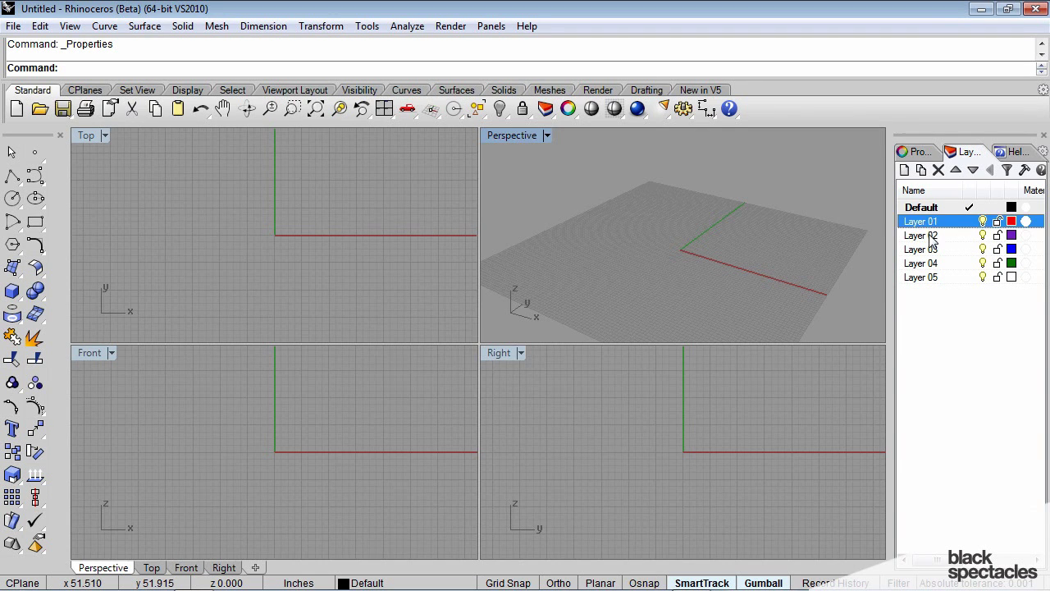
click(925, 279)
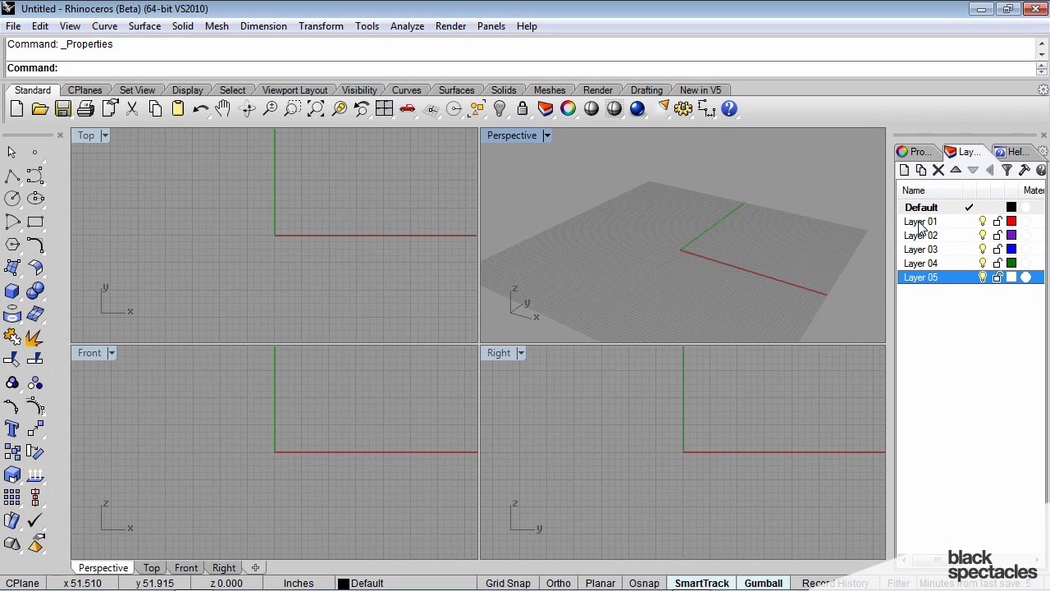
click(921, 223)
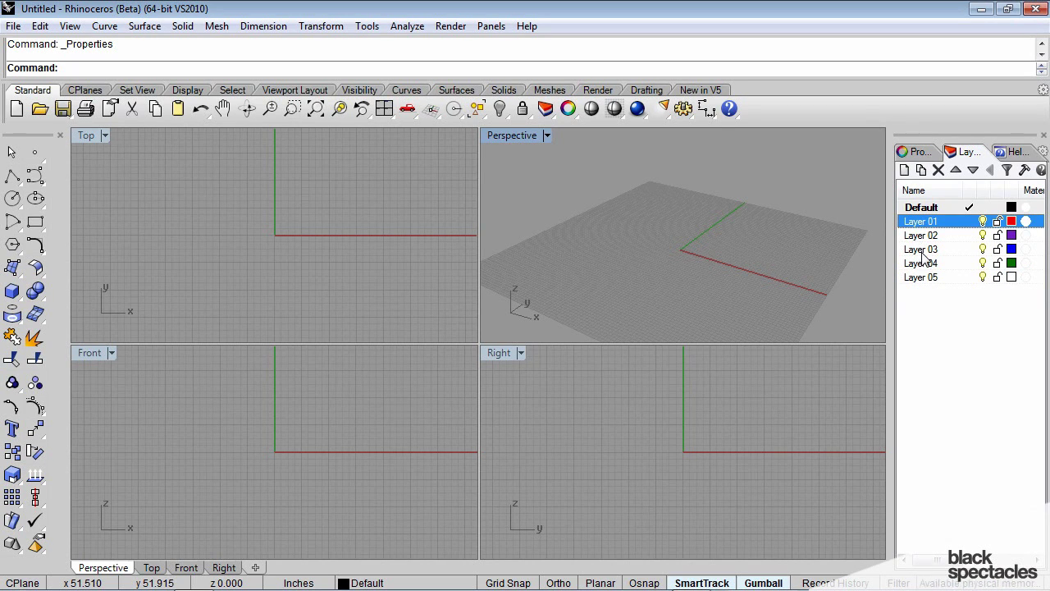
click(924, 250)
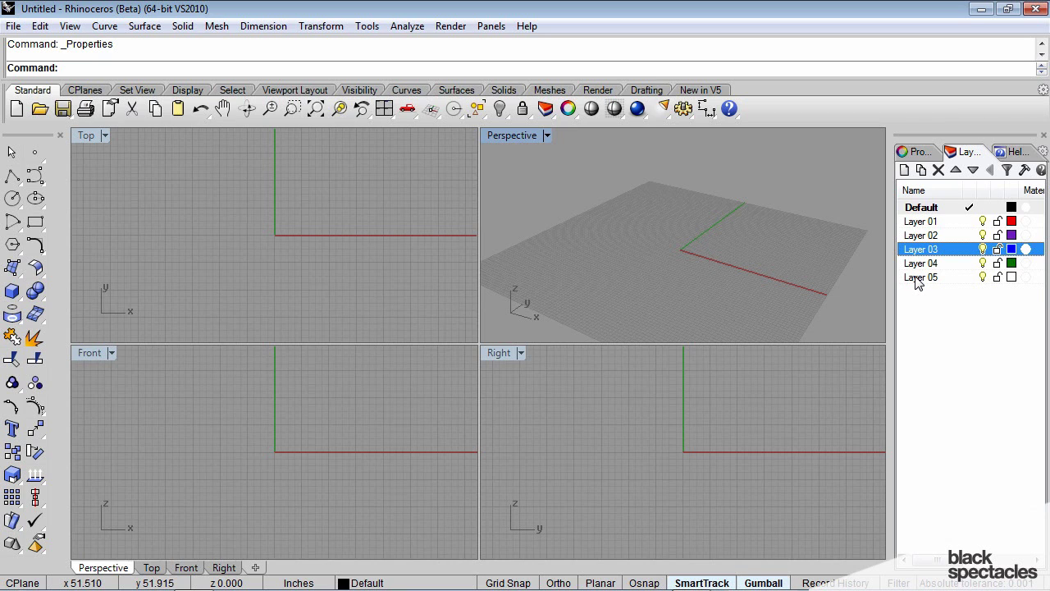
click(918, 212)
- Rename Layer 01 as "2d- Layer 01"
click(919, 224)
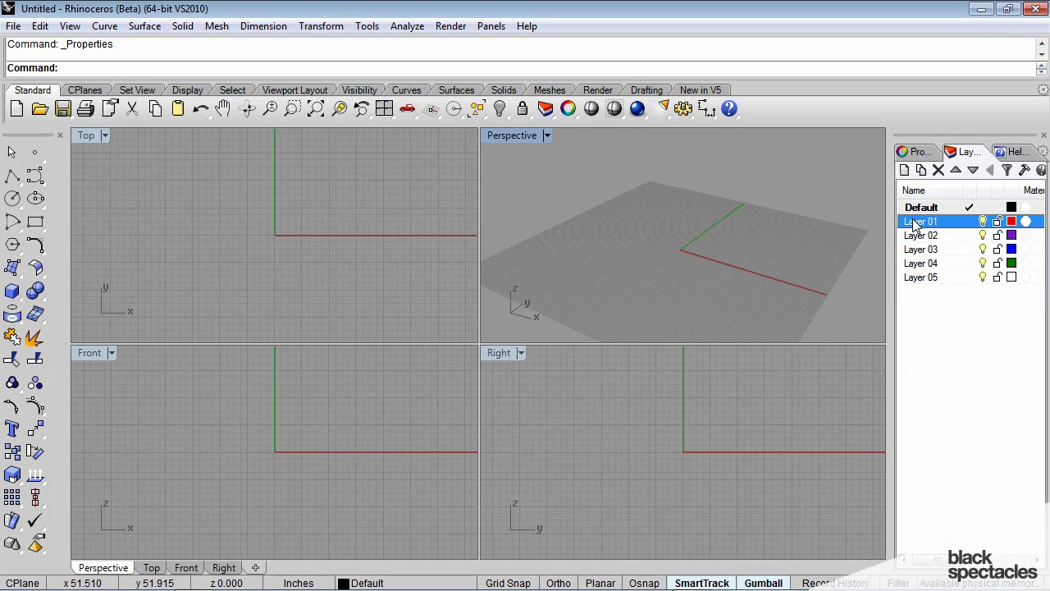
right_click(916, 224)
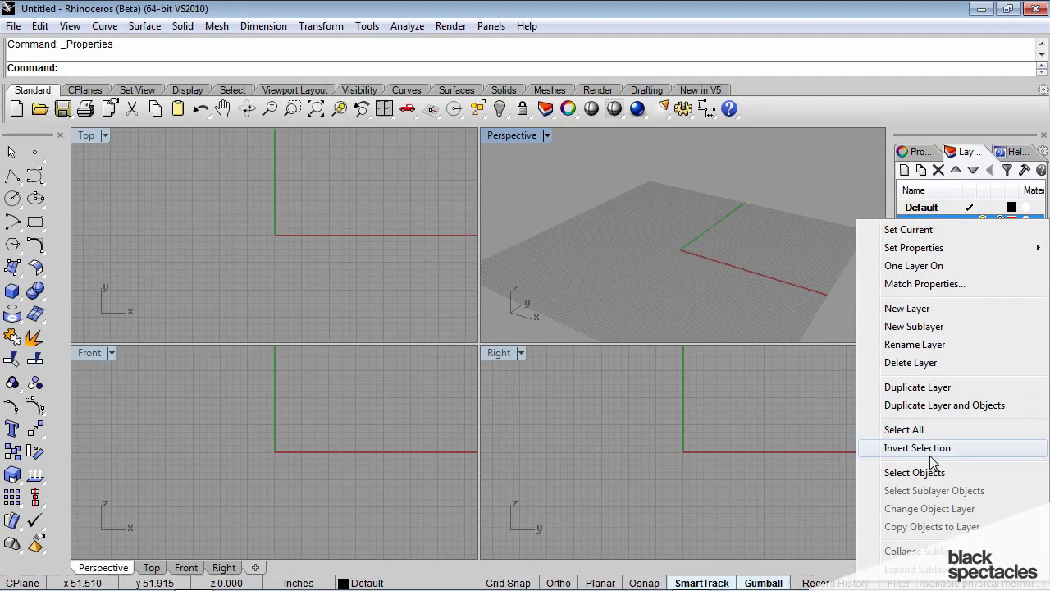
click(918, 221)
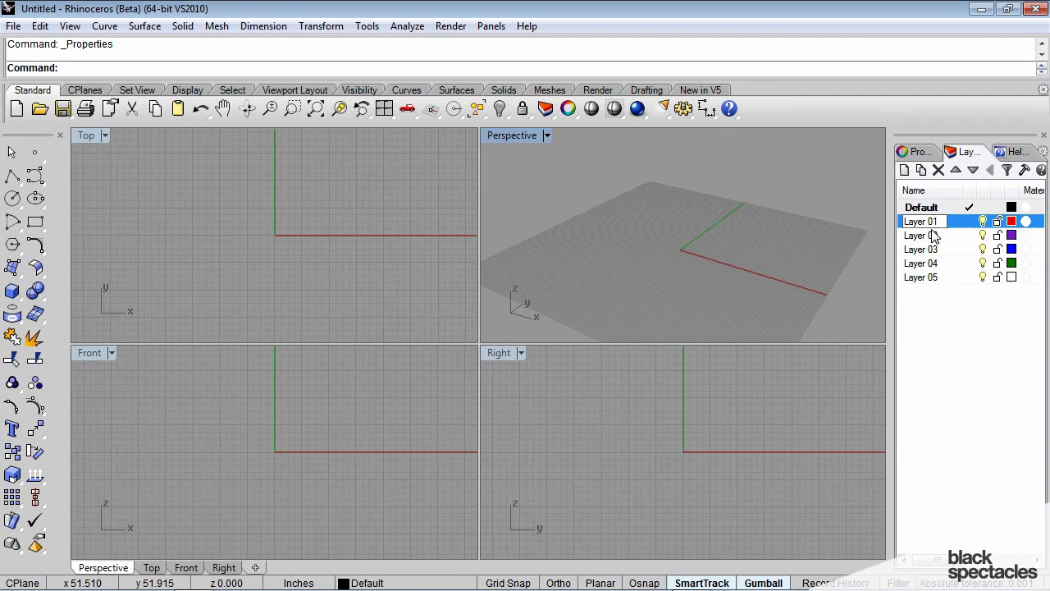
text(2FD)
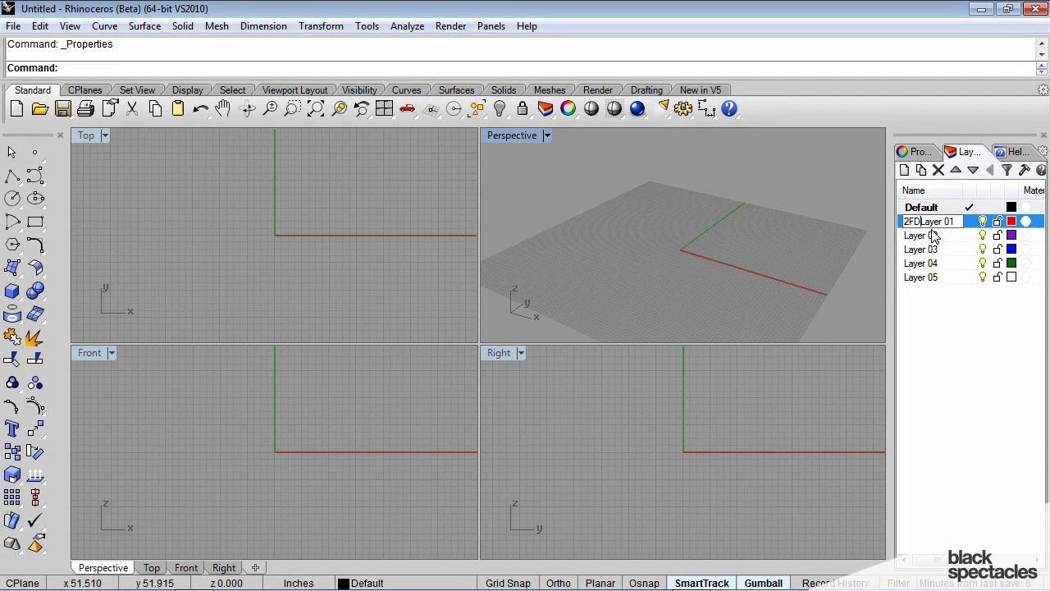
key(BackSpace)
key(BackSpace)
text(d-)
key(Return)
click(933, 236)
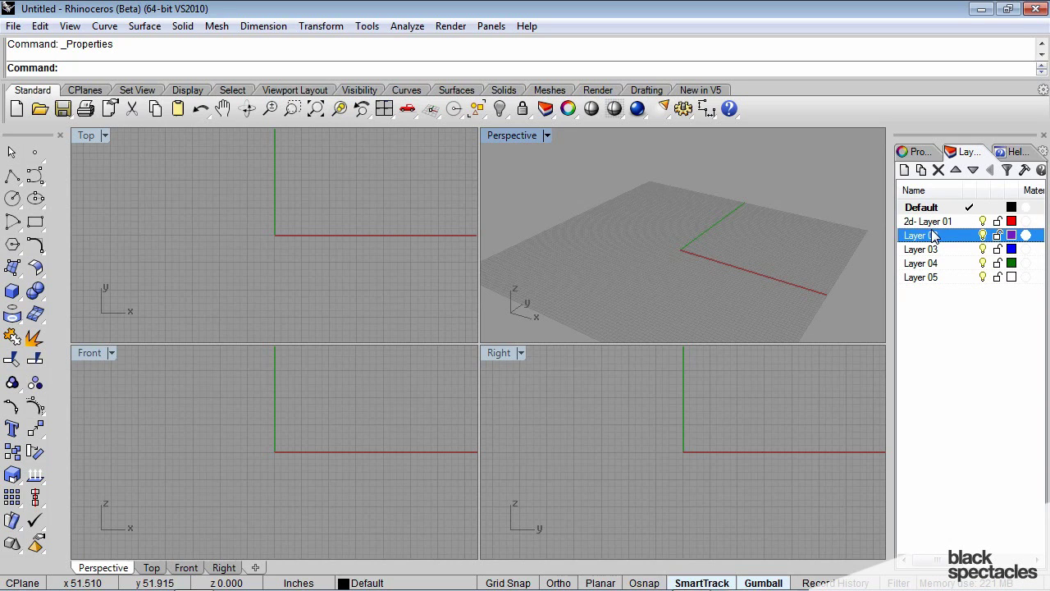
right_click(934, 236)
click(768, 209)
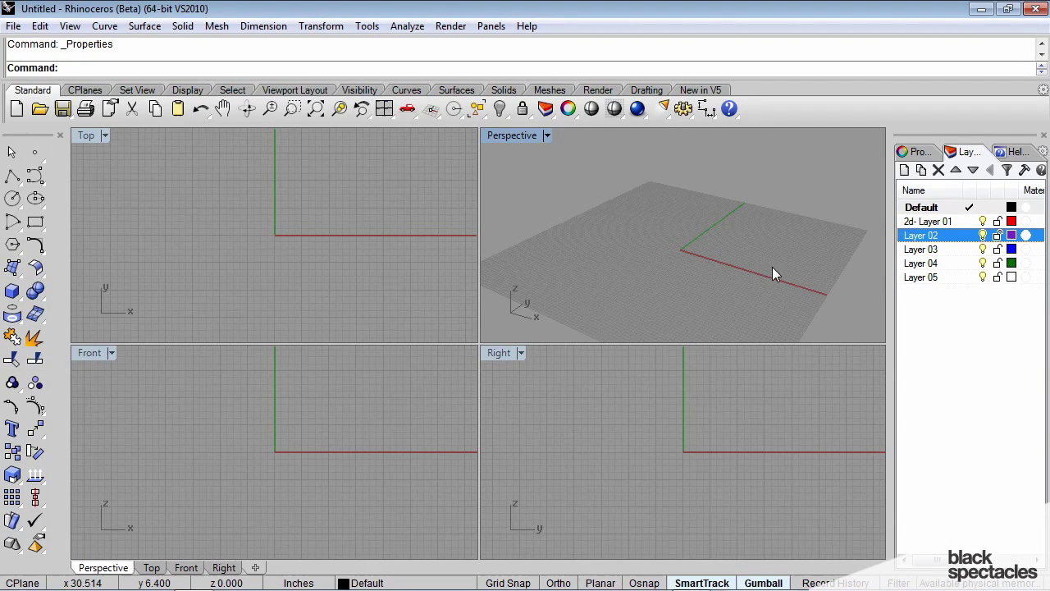
right_drag(789, 208, 655, 222)
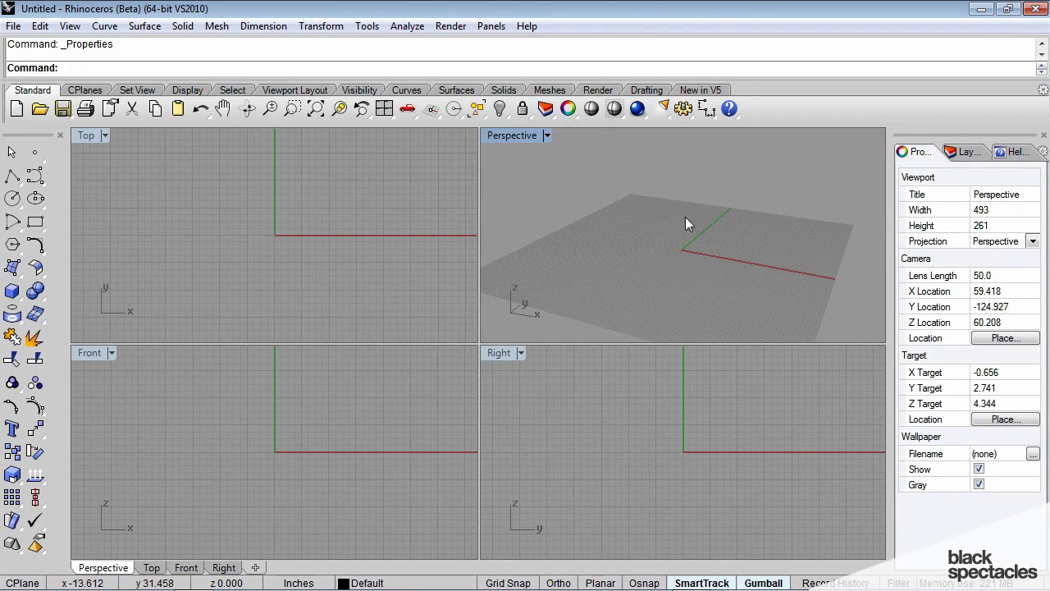
right_drag(725, 237, 702, 261)
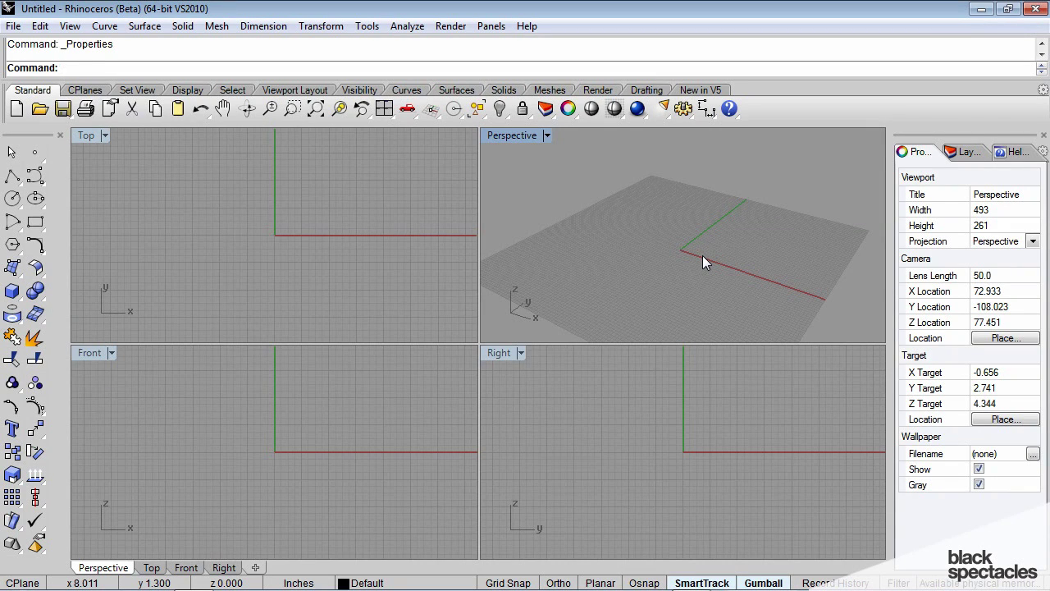
- Run the Options command, view the Rhino Options dialog and close it
text(Options)
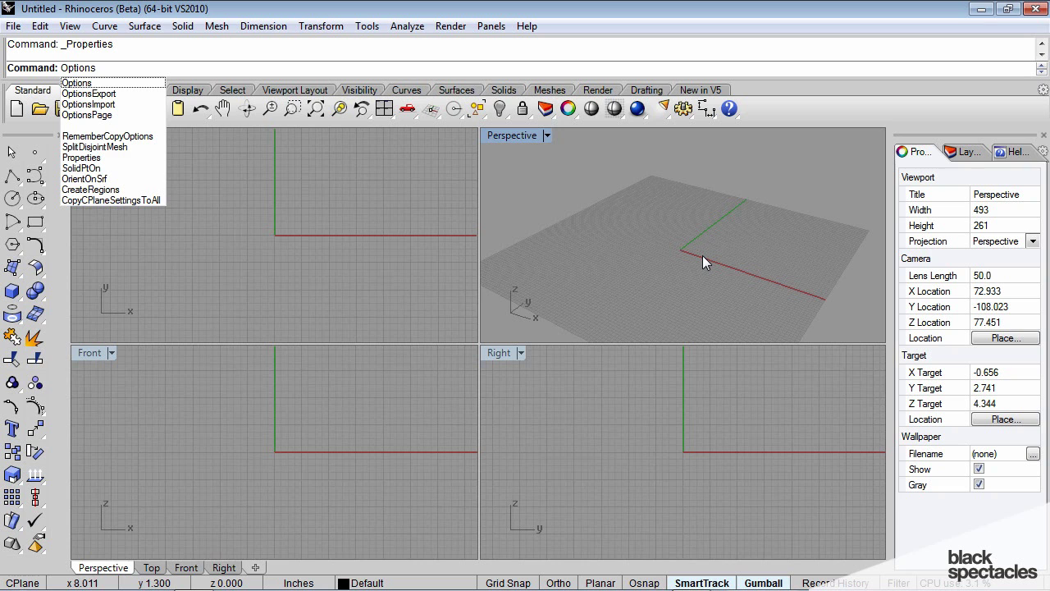
key(Return)
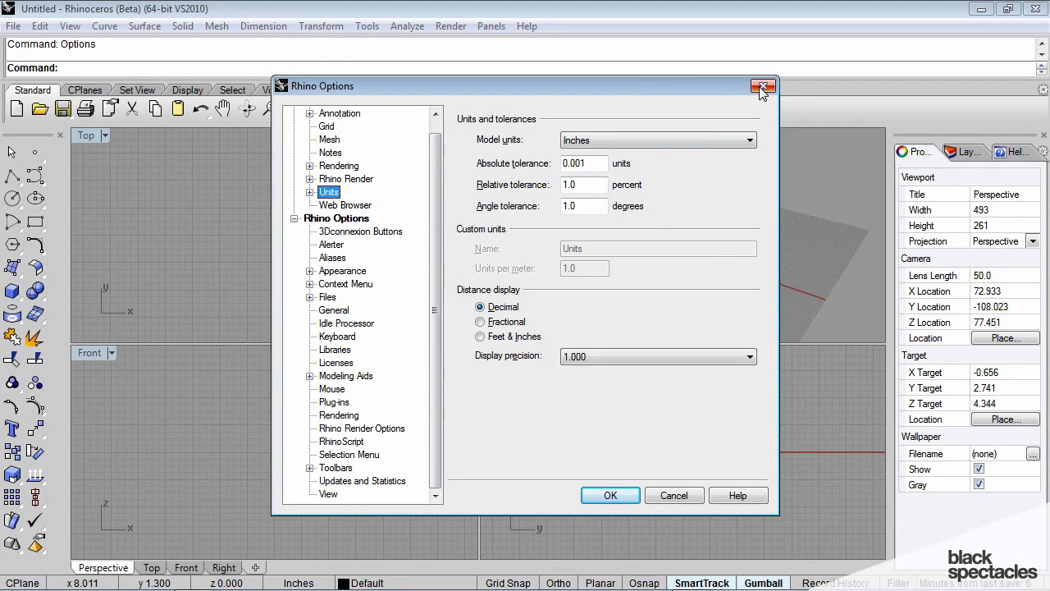
drag(648, 87, 559, 119)
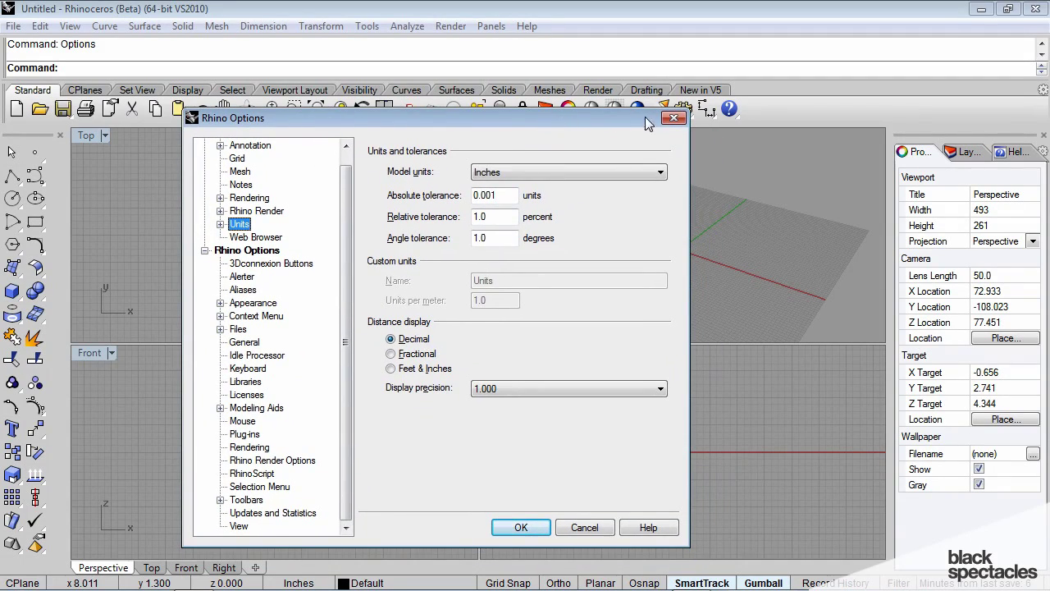
click(673, 116)
- View the Document Properties dialog of the current file and close it without changes
click(13, 25)
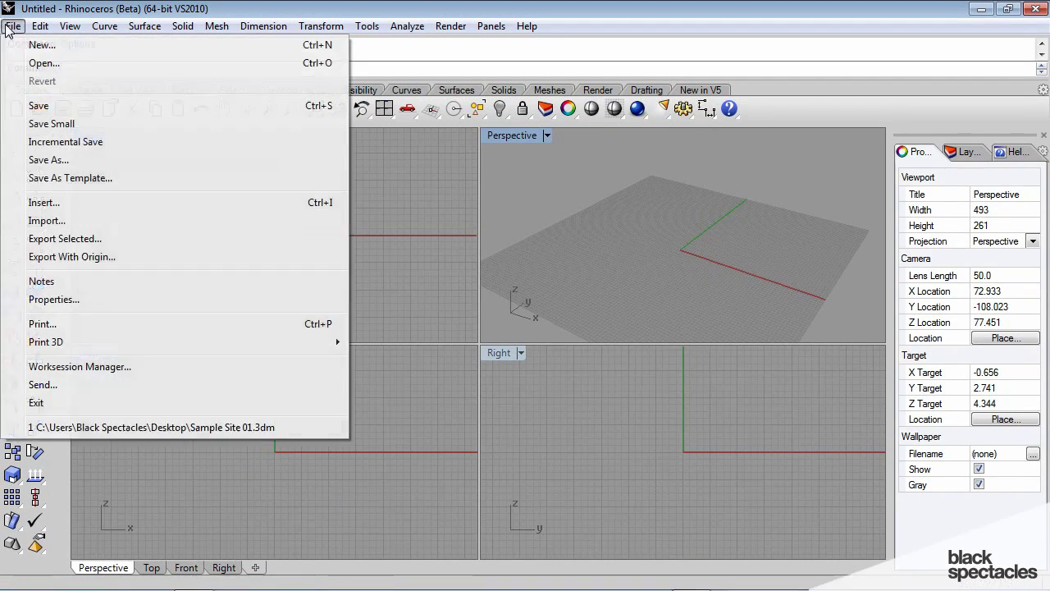
click(52, 302)
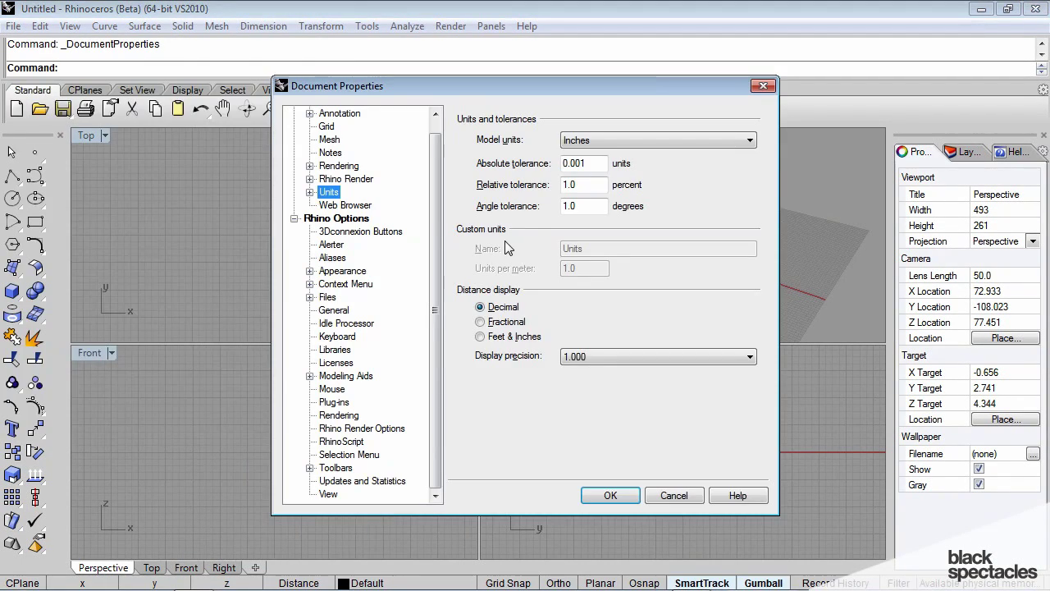
drag(379, 85, 315, 124)
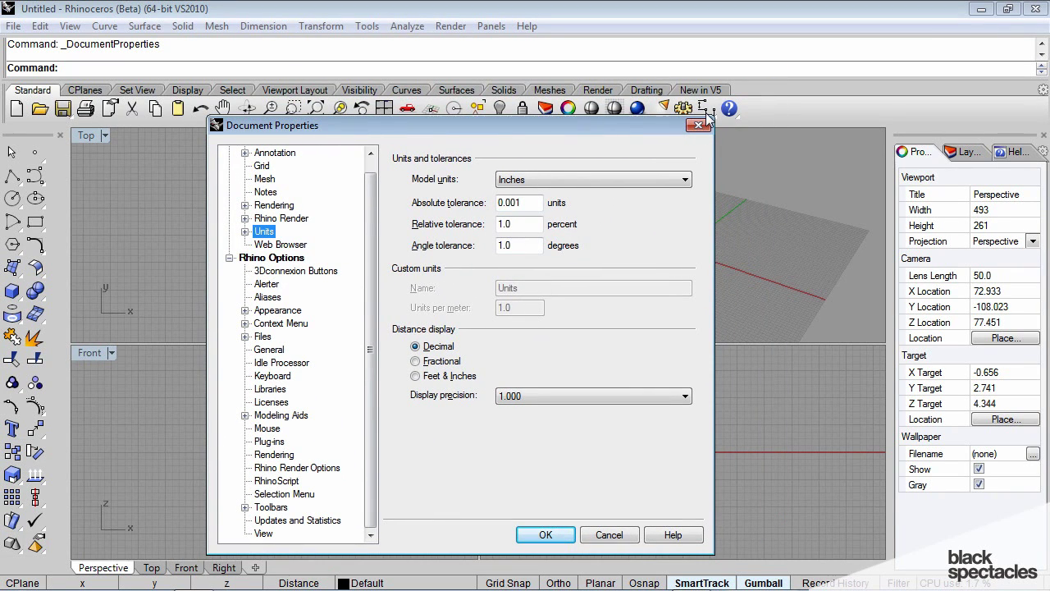
drag(559, 131, 678, 91)
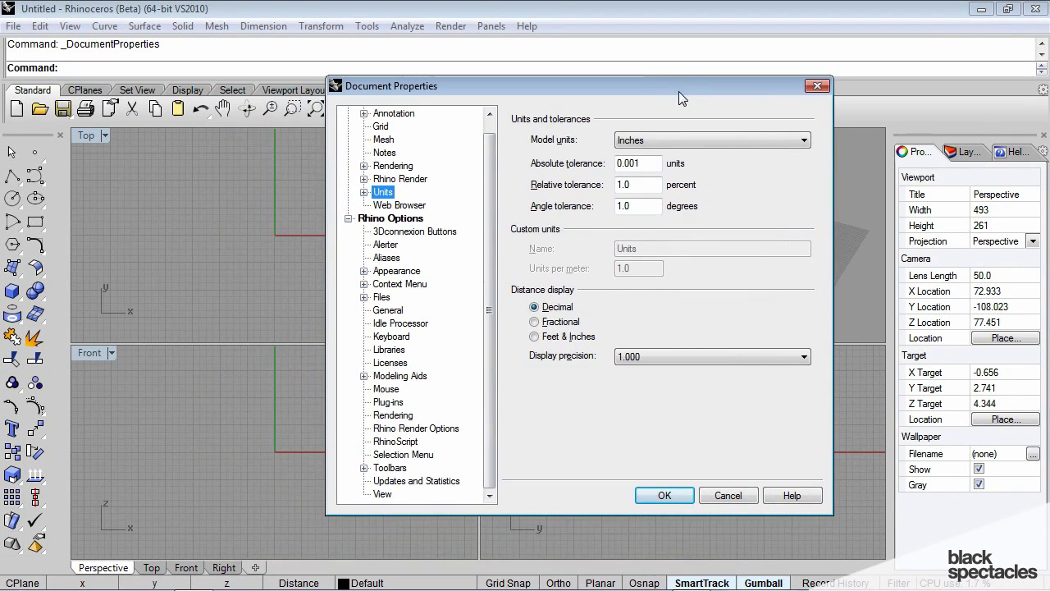
scroll(489, 160, up, 1)
key(Escape)
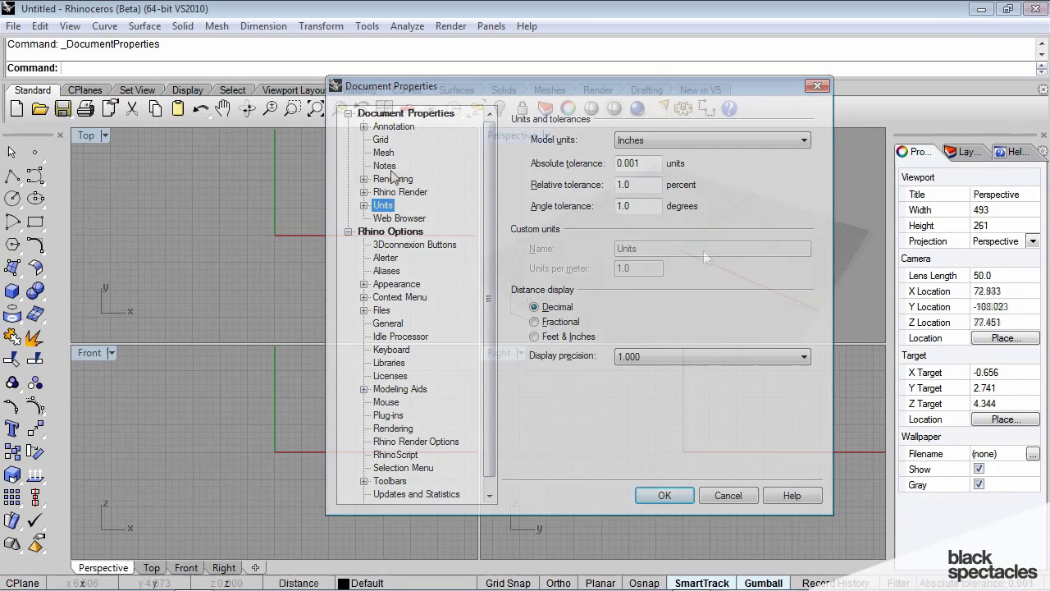
- Run the Options command again and review the list of command aliases and their macros
text(Options)
key(Return)
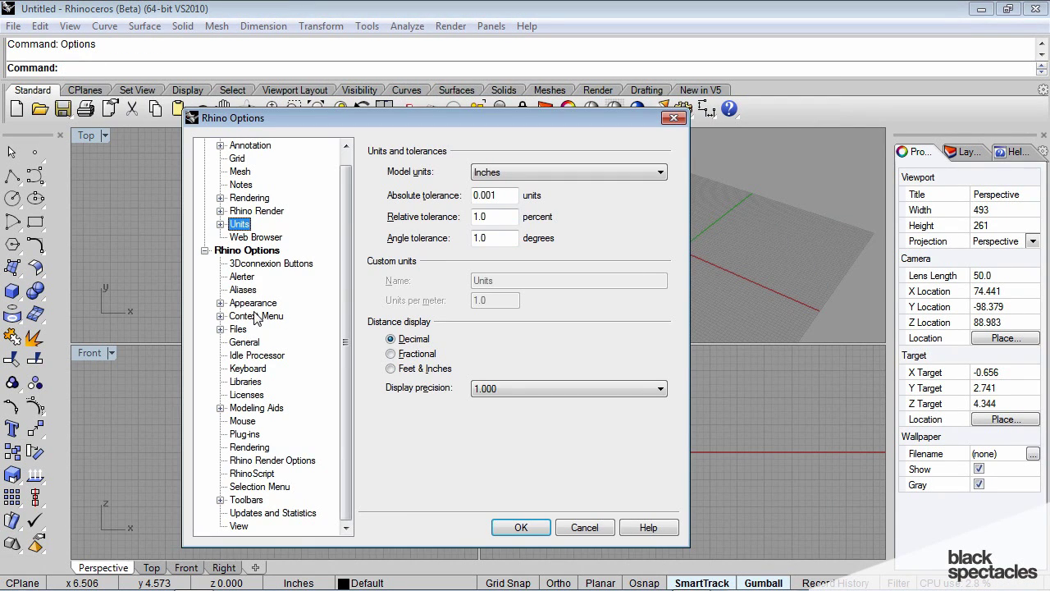
click(243, 290)
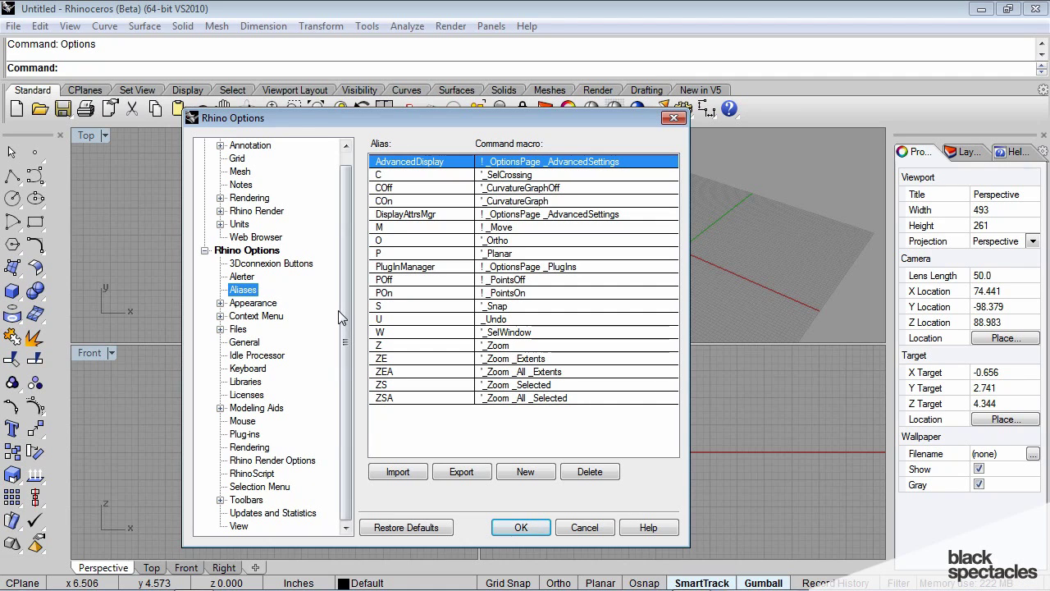
drag(347, 276, 347, 224)
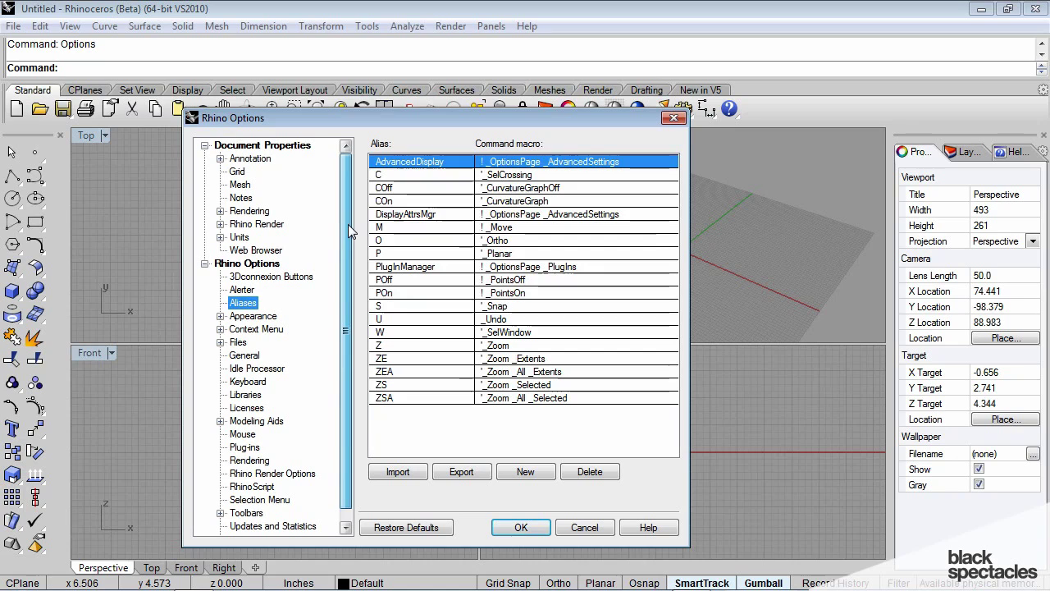
- Review the available model units in the Units settings, leaving the options dialog without applying anything
click(238, 238)
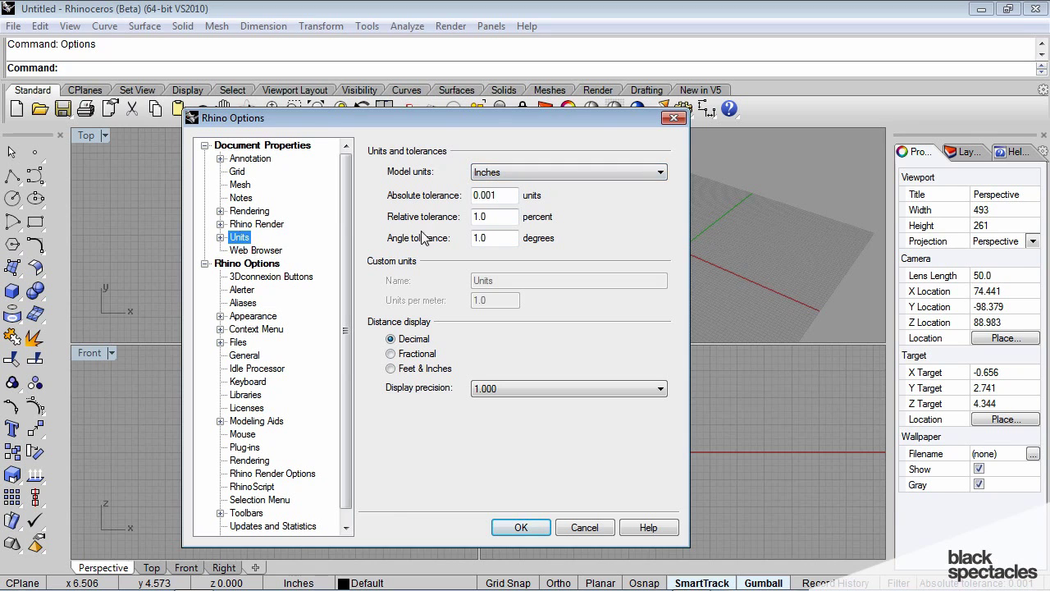
click(600, 171)
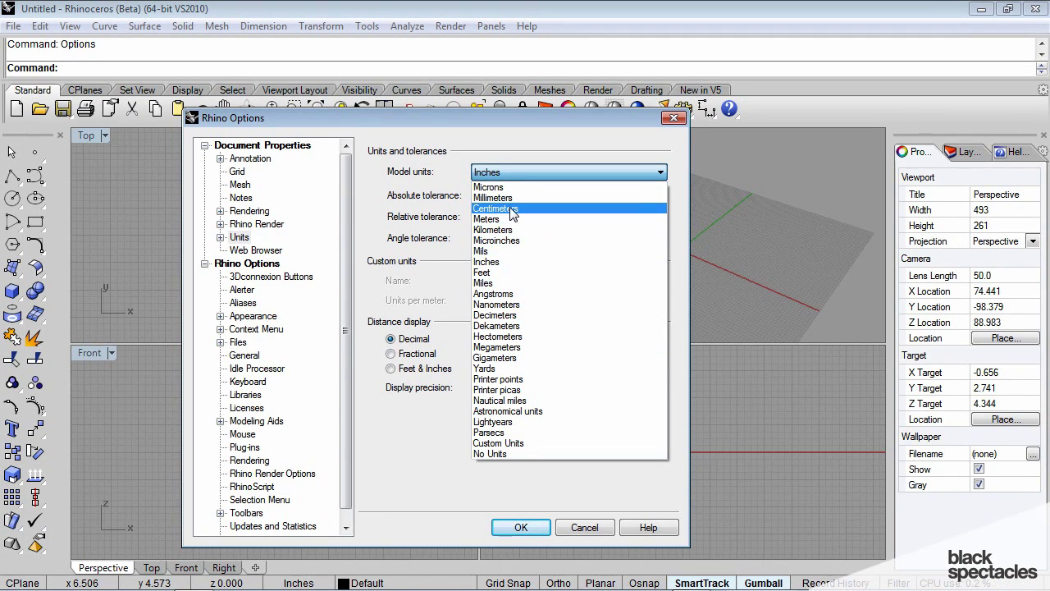
click(583, 527)
click(583, 527)
- Start a new file from the template "Small Objects - Inches.3dm", discarding the changes to the untitled document
click(13, 25)
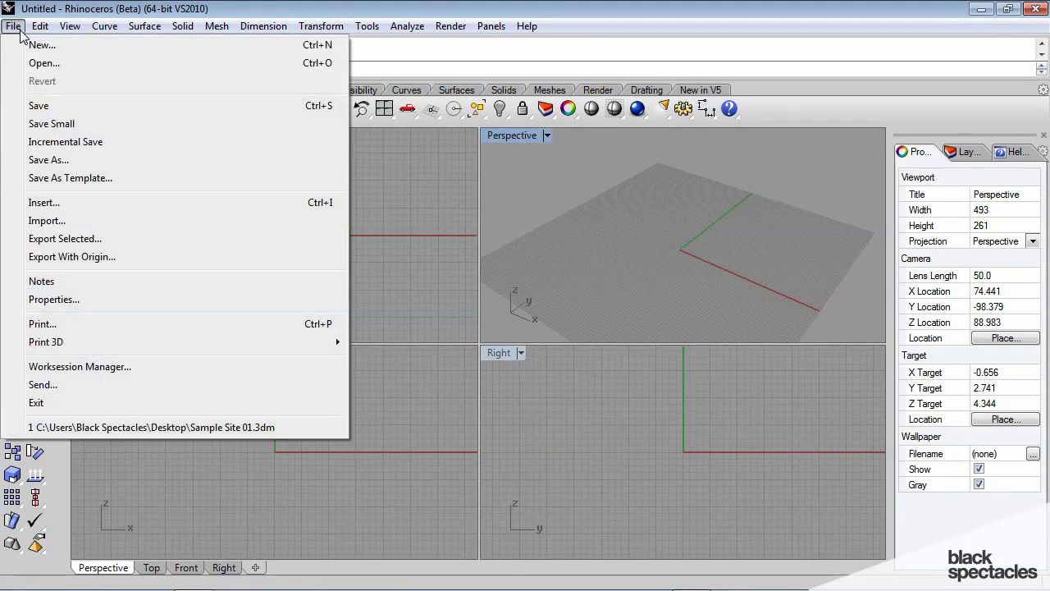
click(37, 42)
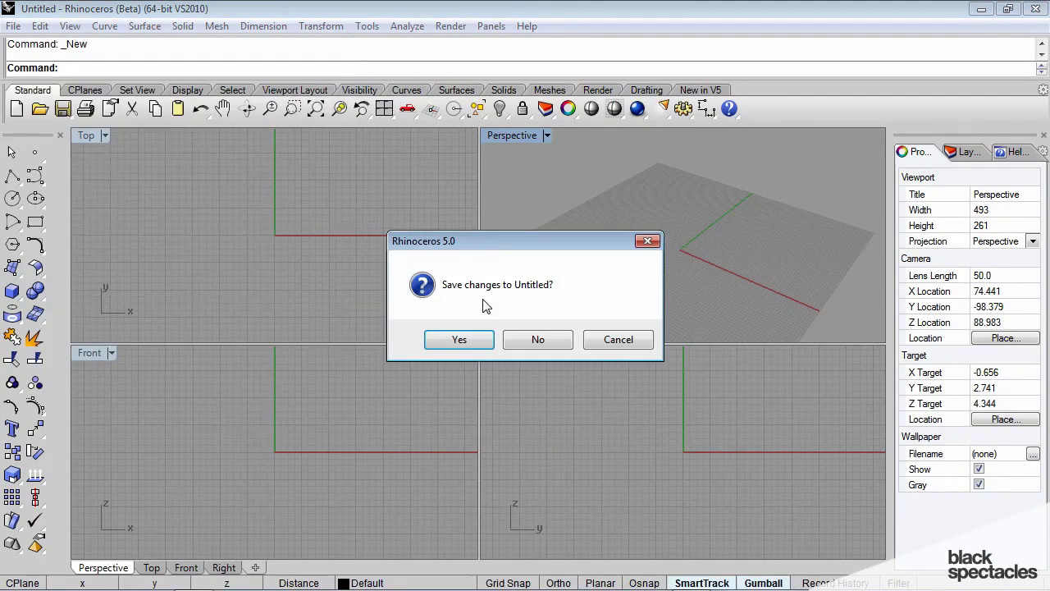
click(540, 341)
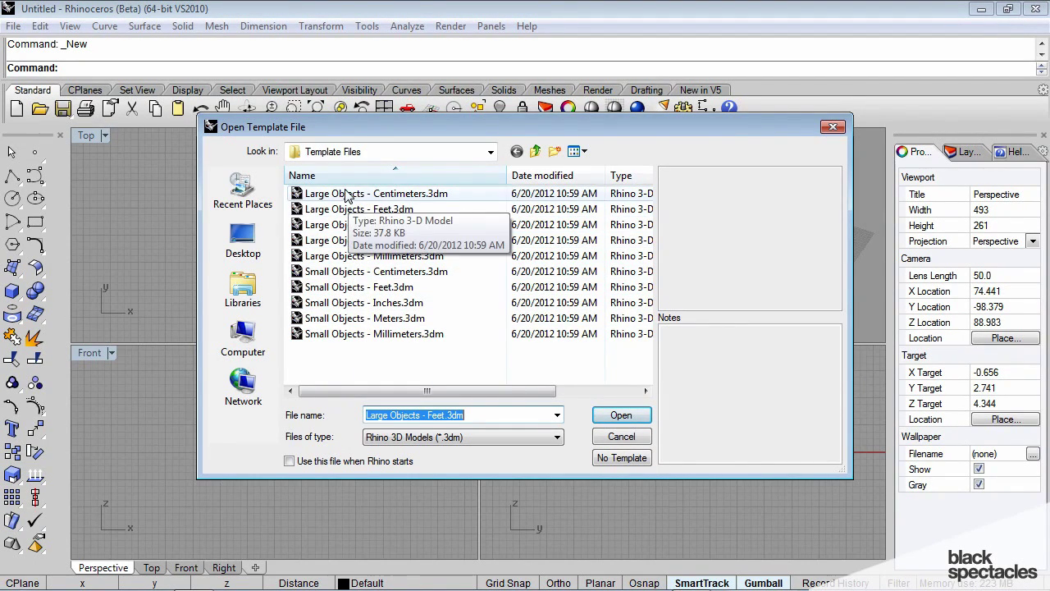
click(344, 303)
click(625, 417)
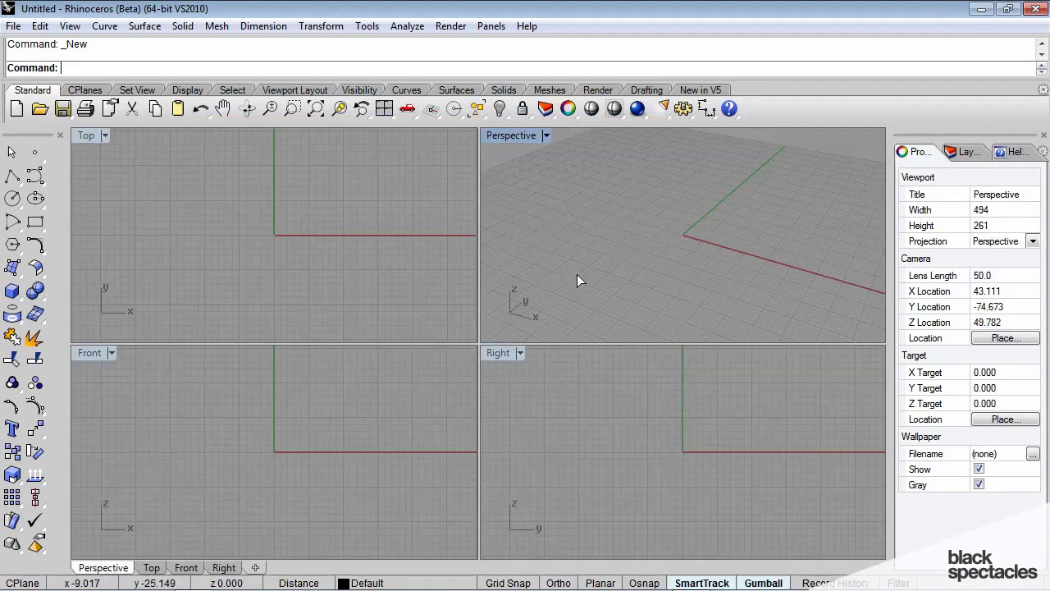
scroll(577, 281, up, 5)
right_drag(582, 228, 591, 198)
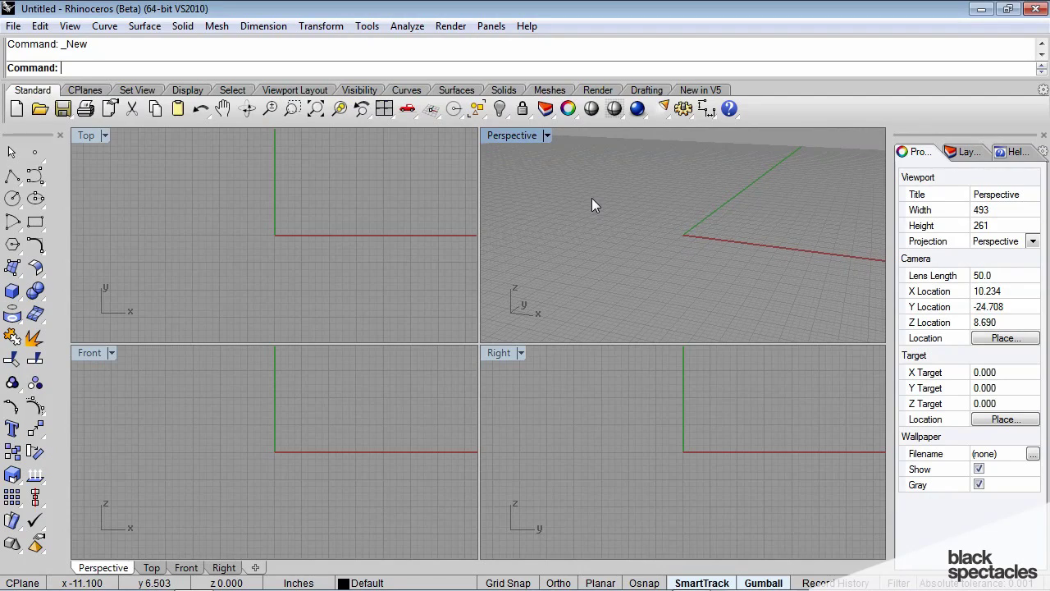
- Run the Options command and view the Model page under Units, leaving the dialog without changes
text(Options)
key(Return)
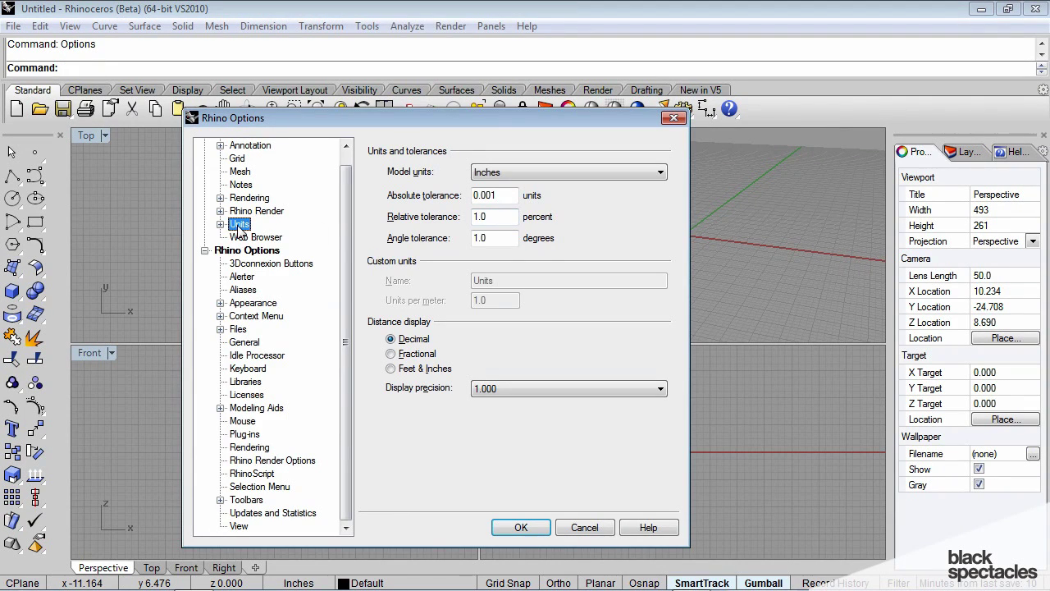
click(220, 225)
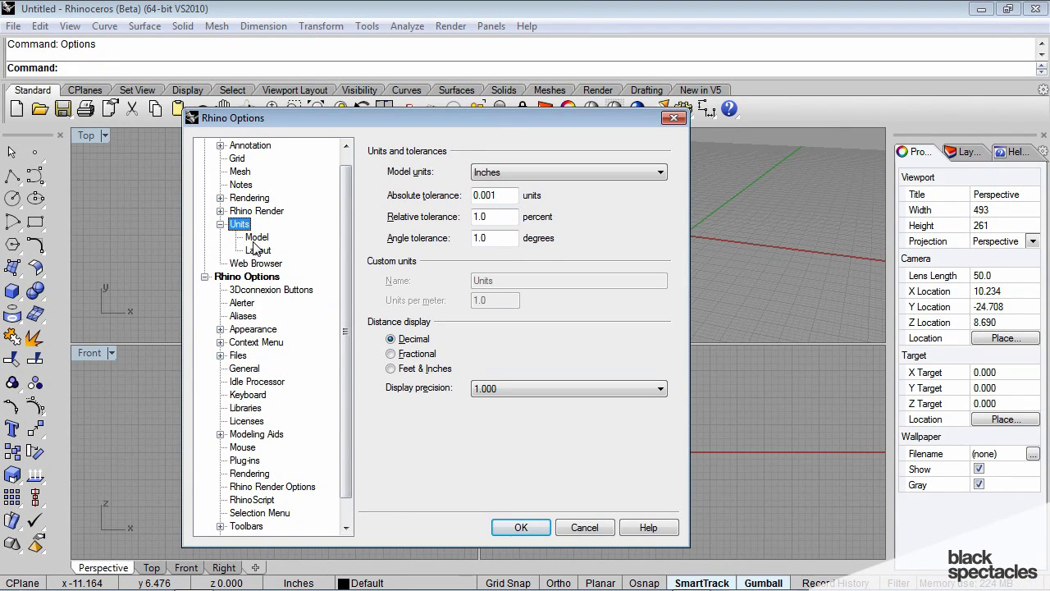
click(255, 240)
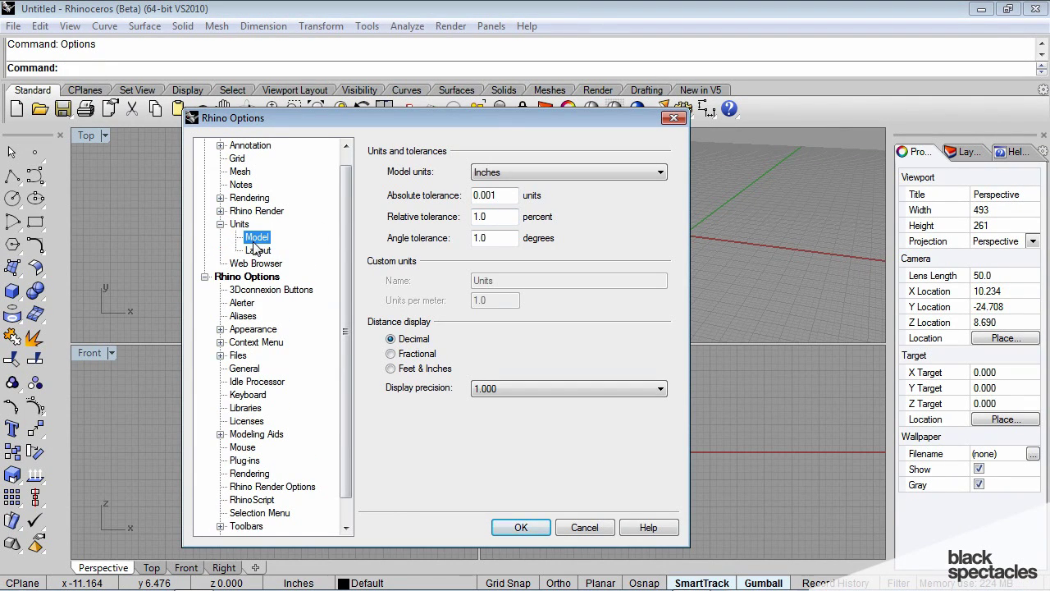
click(584, 528)
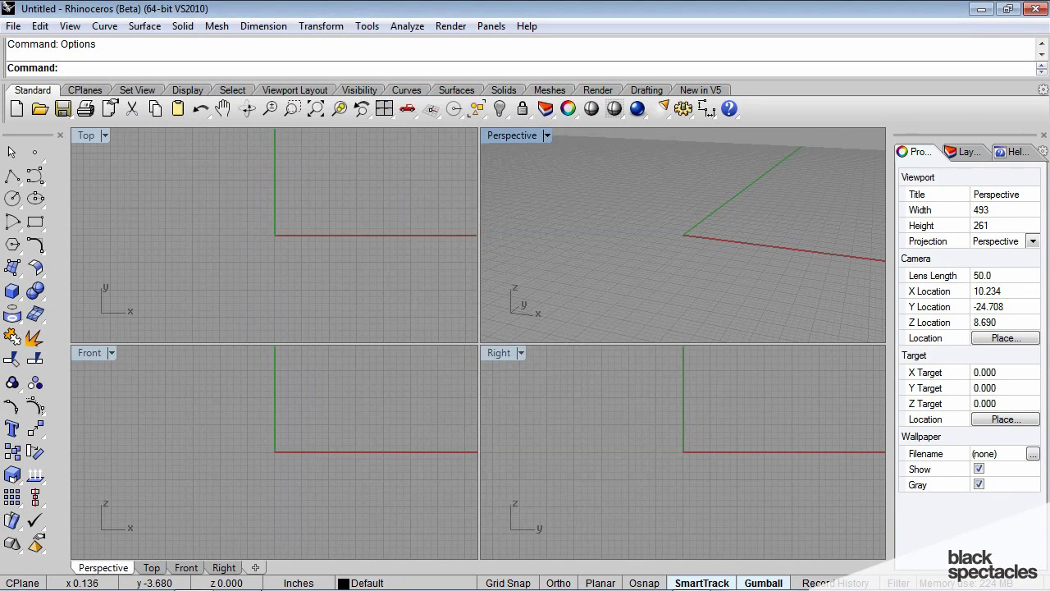
- Open the unit settings in Document Properties directly from the current units readout and cancel without changes
click(295, 534)
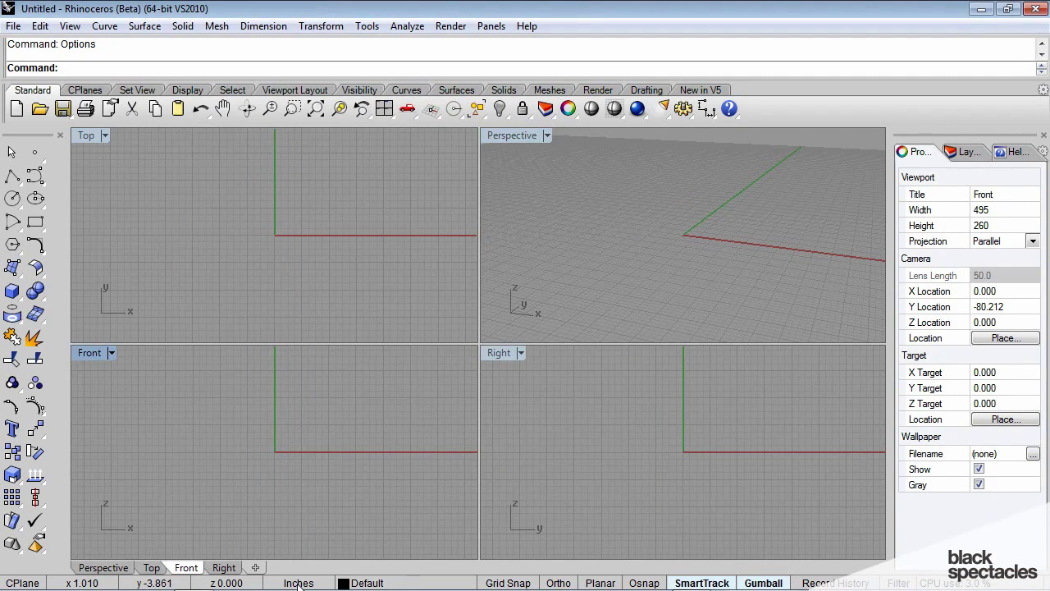
click(299, 584)
click(323, 571)
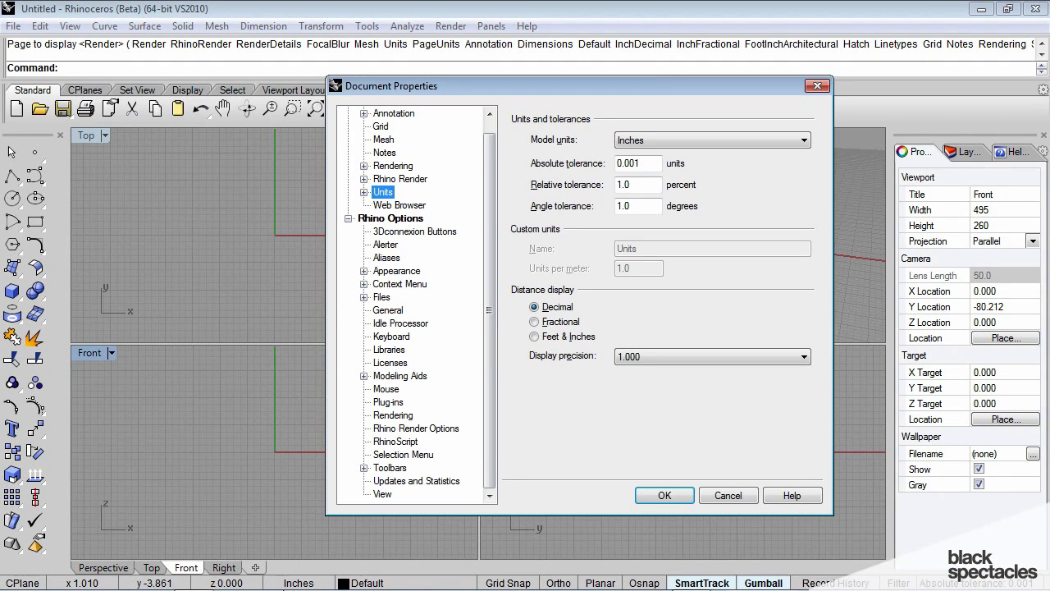
click(726, 495)
- Orbit the Perspective view and zoom out to examine the construction plane grid and its axes
right_drag(639, 226, 594, 266)
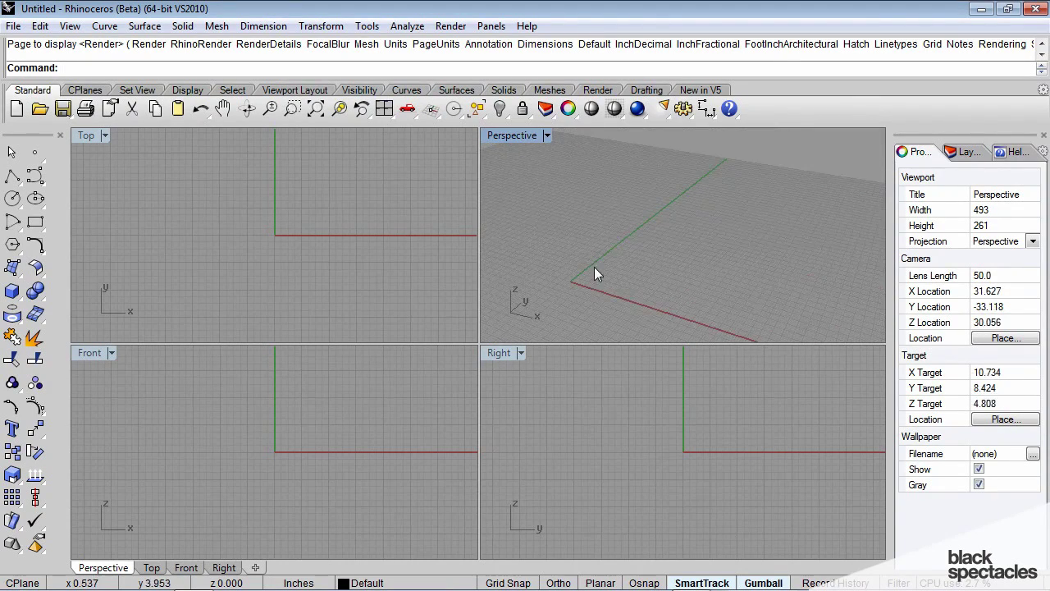
scroll(611, 260, down, 3)
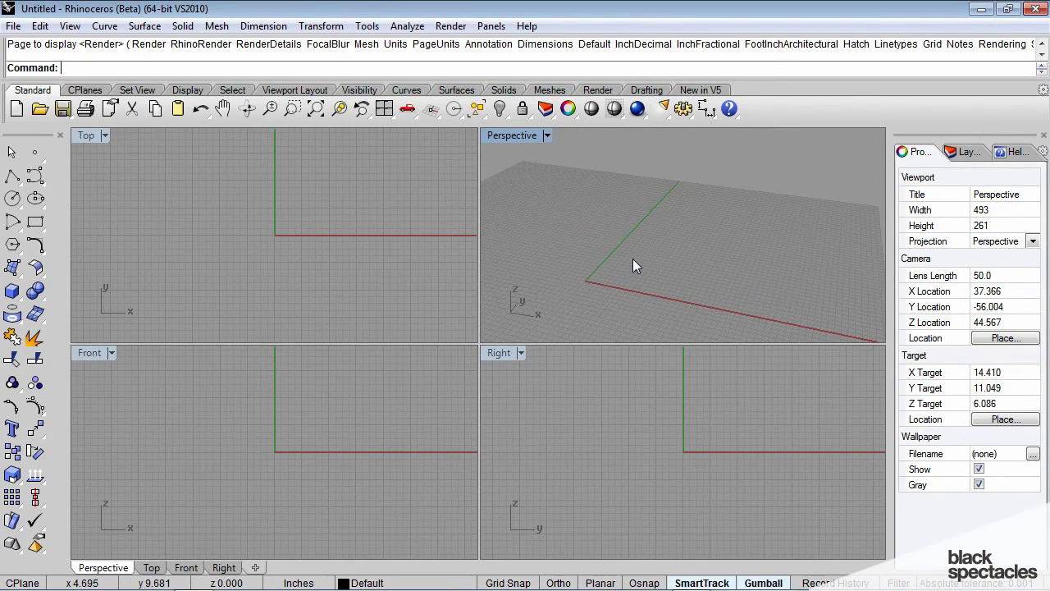
right_drag(613, 278, 601, 254)
- Activate the Top, Front, Right and Perspective viewports in turn to compare their views of the origin and axes
click(284, 220)
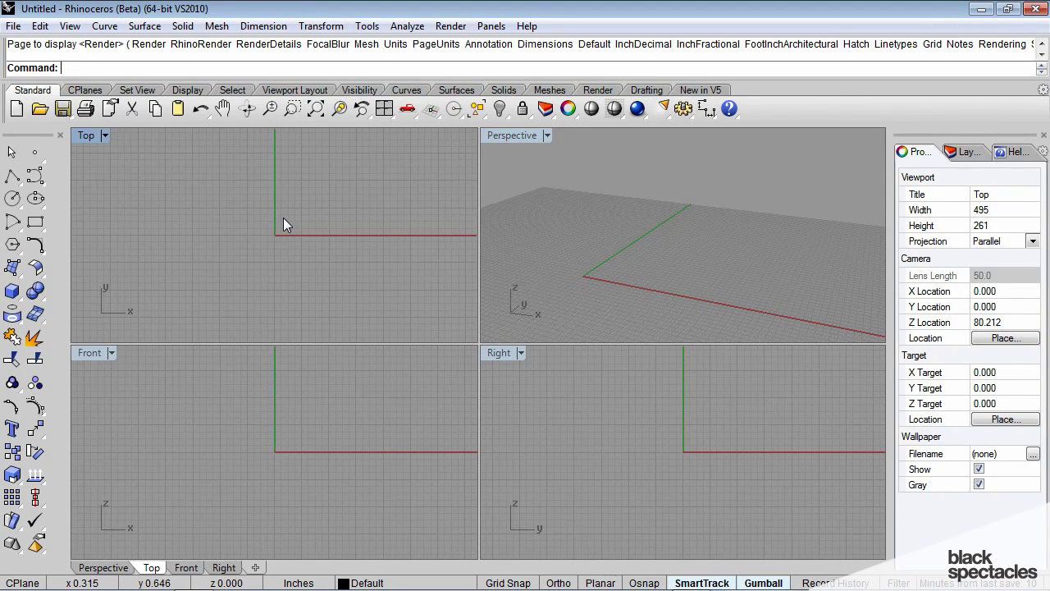
click(251, 433)
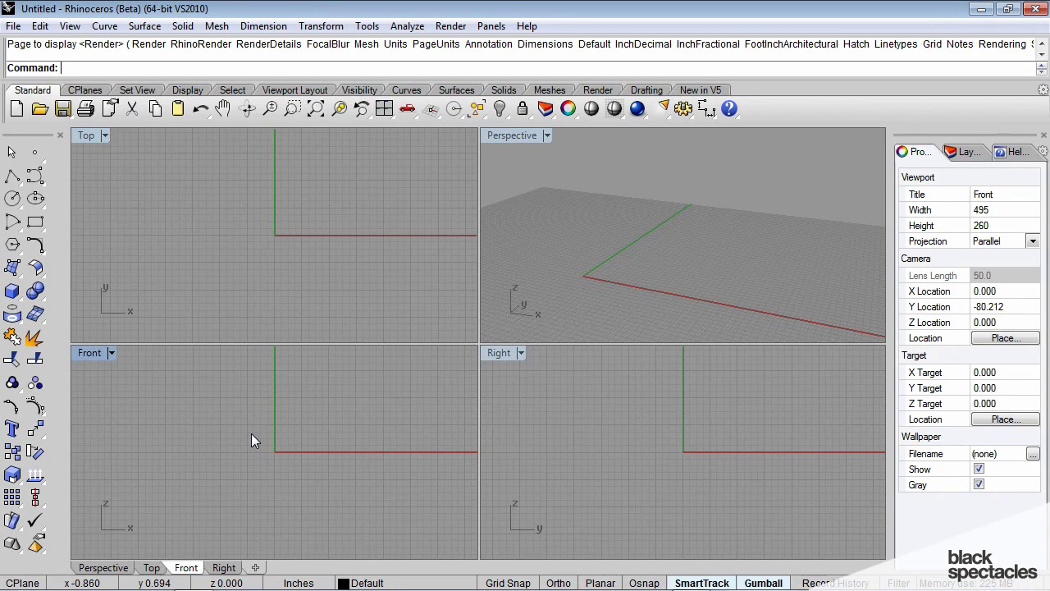
click(598, 441)
click(590, 251)
click(260, 253)
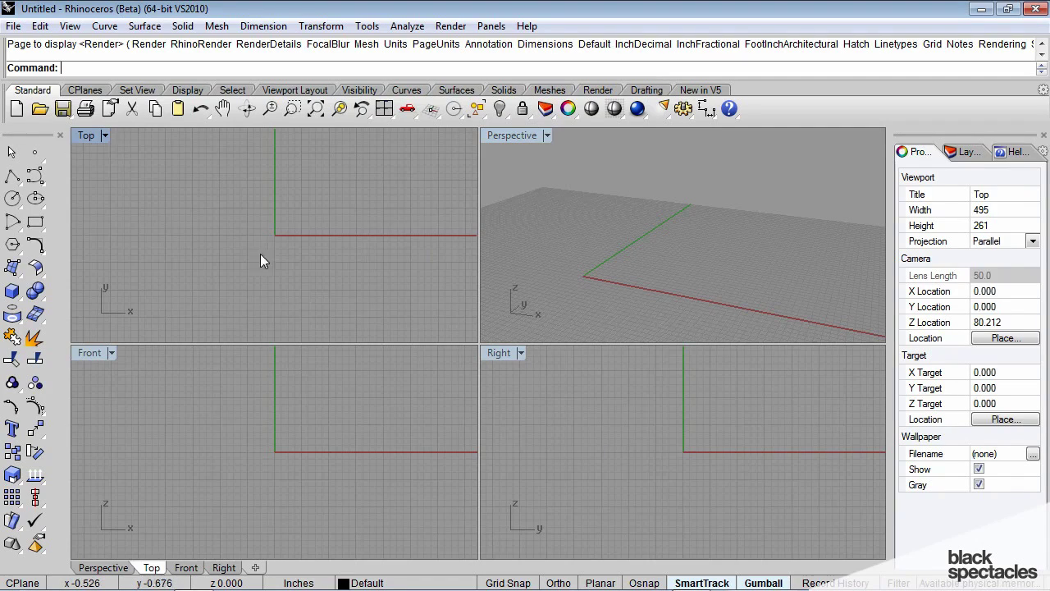
click(274, 409)
click(274, 228)
click(275, 445)
click(794, 448)
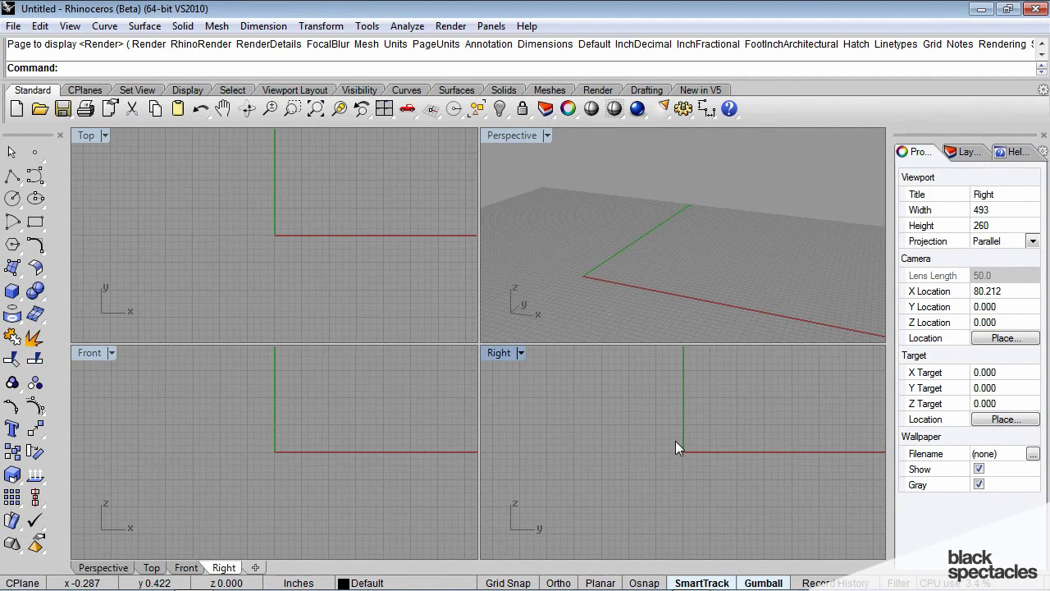
click(597, 265)
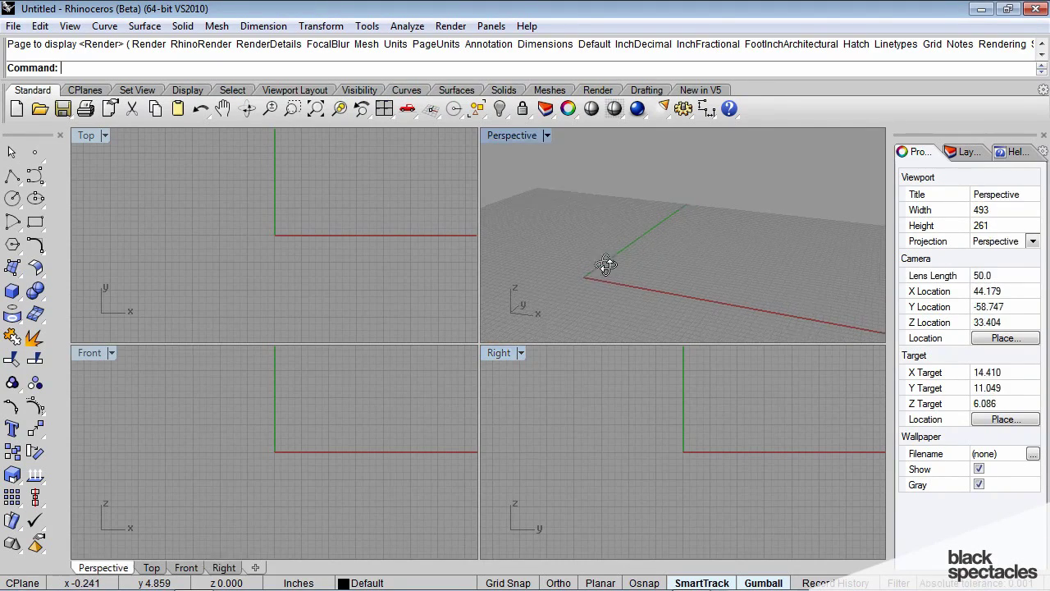
- Practise view navigation by panning the Top viewport and both orbiting and panning the Perspective viewport around the origin
right_drag(605, 265, 561, 287)
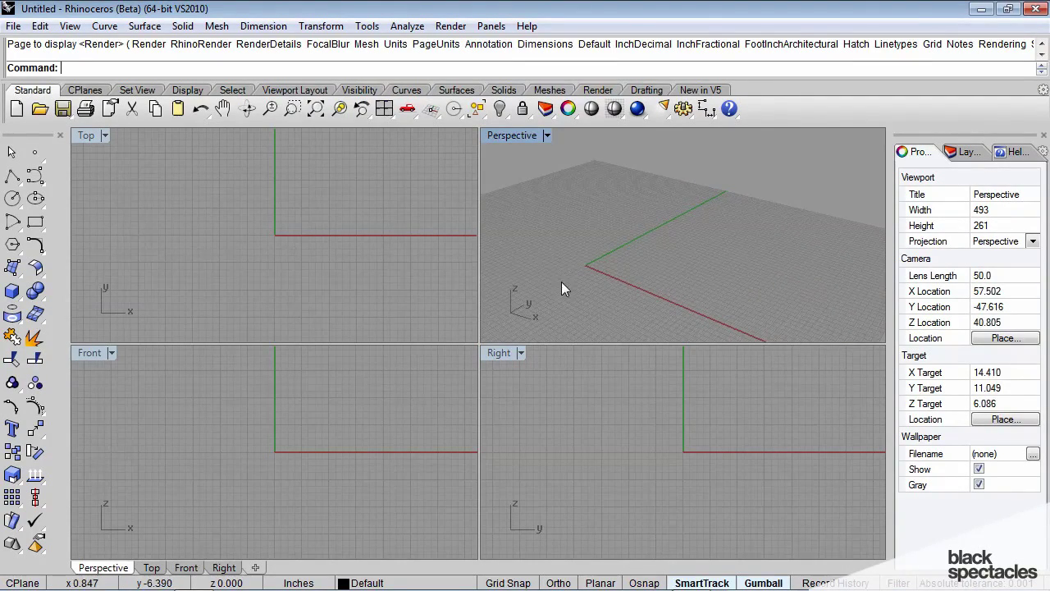
right_drag(278, 207, 288, 227)
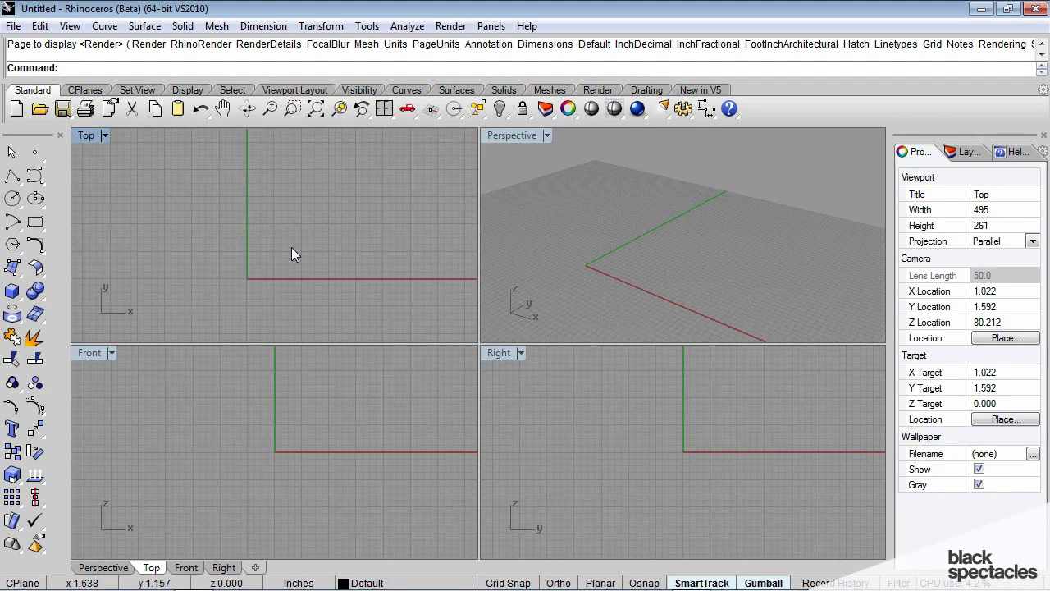
mouse_move(291, 248)
right_down()
mouse_move(282, 230)
mouse_move(190, 242)
mouse_move(211, 192)
mouse_move(305, 197)
mouse_move(331, 220)
mouse_move(286, 231)
right_up()
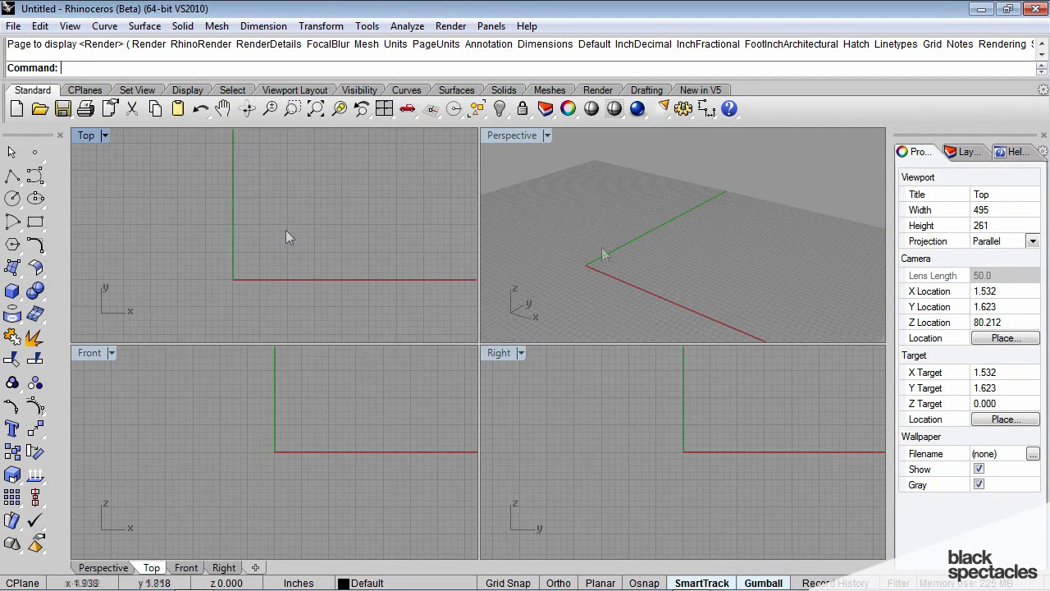
mouse_move(660, 265)
right_down()
mouse_move(640, 204)
mouse_move(609, 188)
mouse_move(669, 222)
mouse_move(614, 216)
mouse_move(609, 251)
mouse_move(663, 260)
mouse_move(687, 237)
mouse_move(628, 205)
mouse_move(602, 241)
mouse_move(681, 261)
right_up()
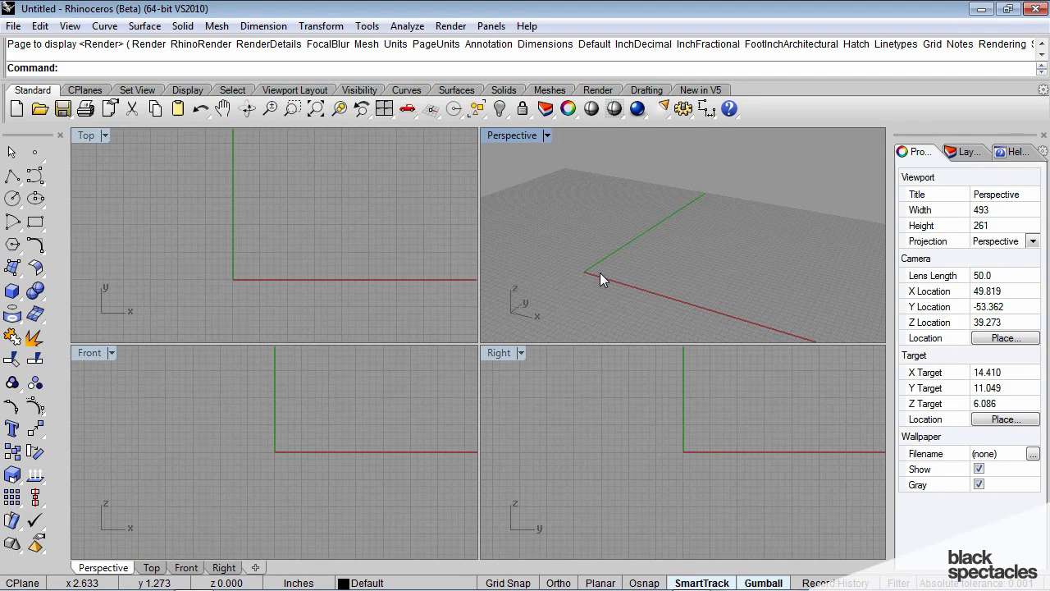
shift+right_drag(586, 285, 682, 207)
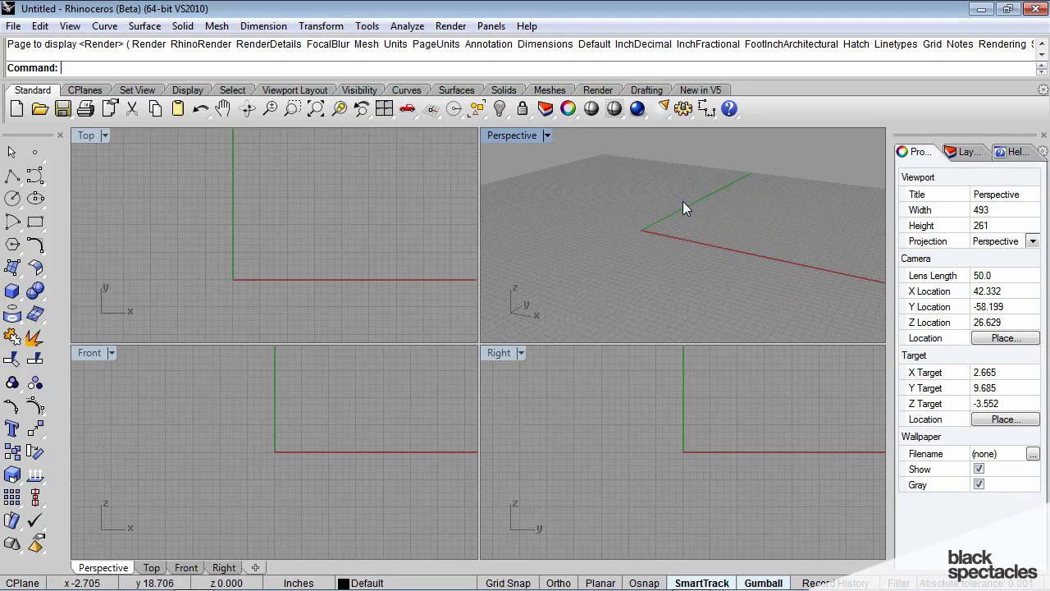